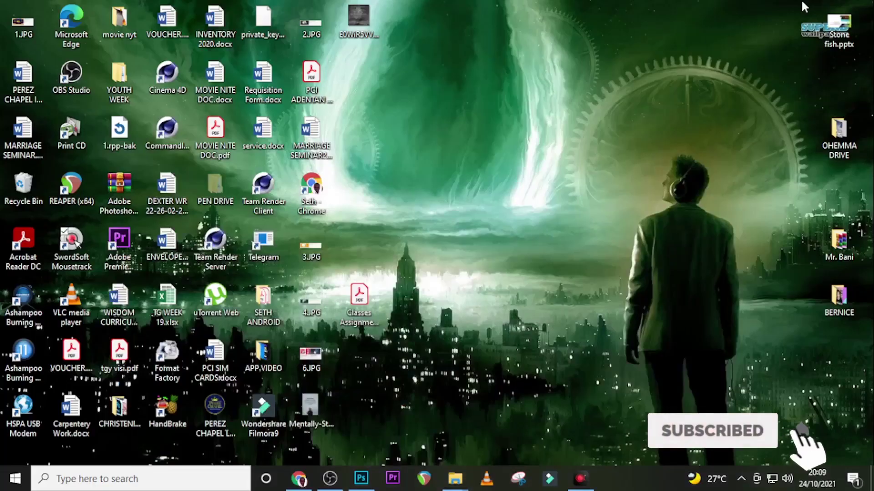
Step: Restore the Photoshop window from its taskbar button
left_click(361, 478)
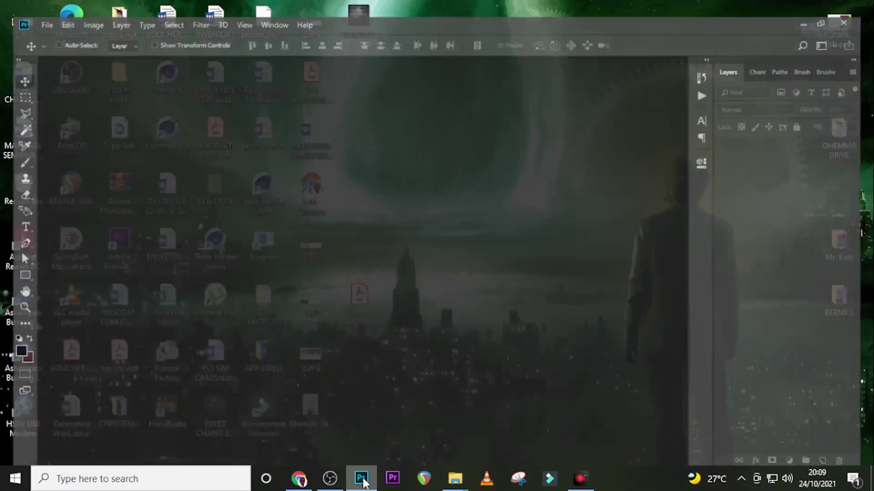
Step: Create a blank 3000 × 3000 pixel document, Untitled-1
key("ctrl+n")
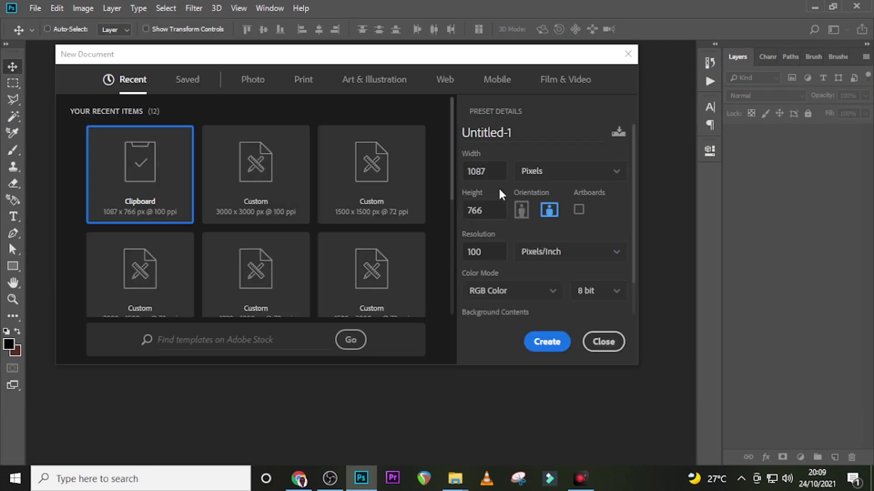
type("3000")
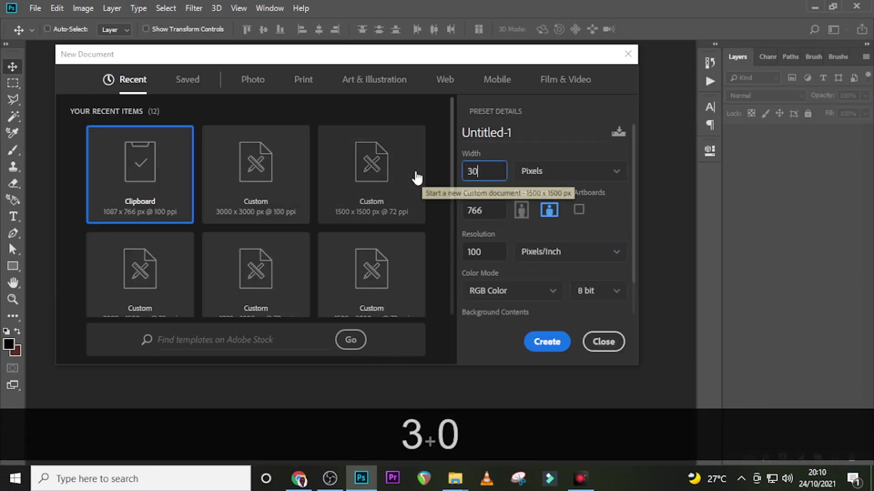
left_click(492, 213)
type("2")
key("BackSpace")
type("3000")
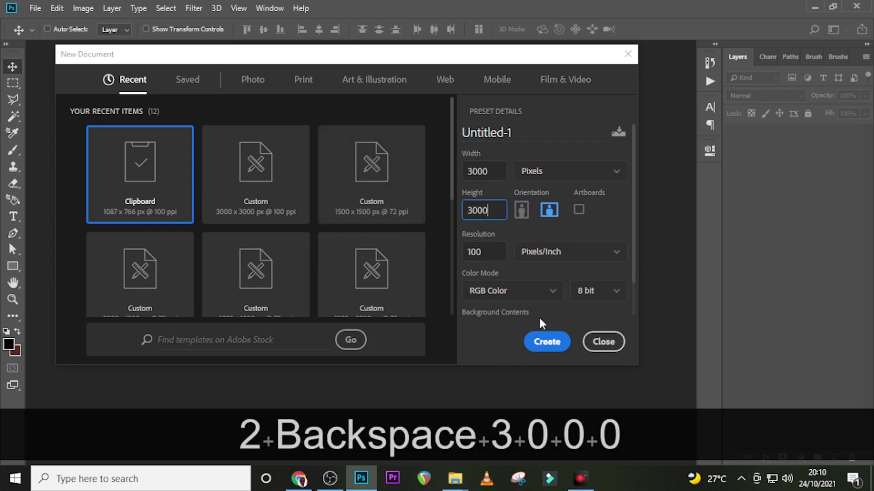
left_click(547, 342)
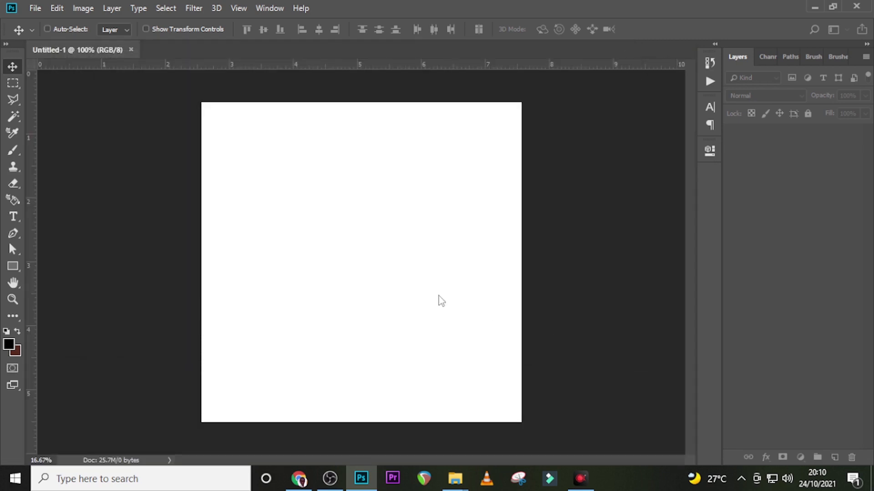
Step: Drag the Cube template image from File Explorer onto the Untitled-1 canvas
mouse_move(455, 478)
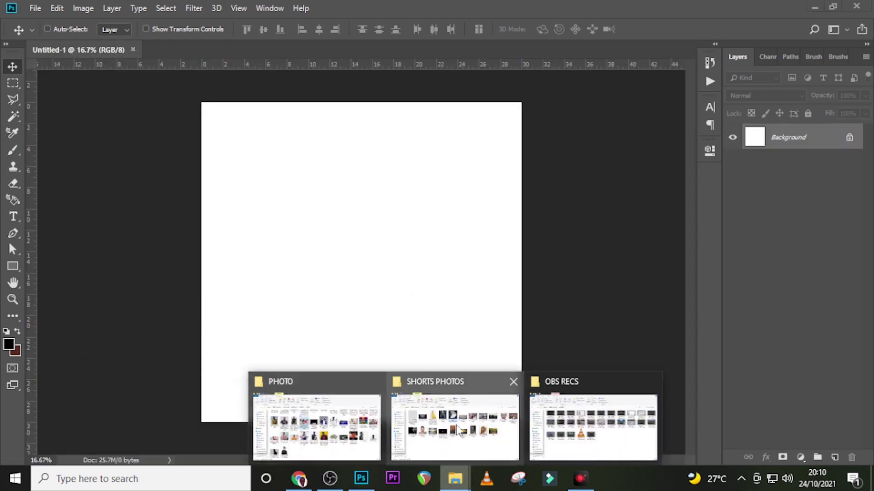
left_click(457, 423)
left_click_drag(432, 177, 381, 349)
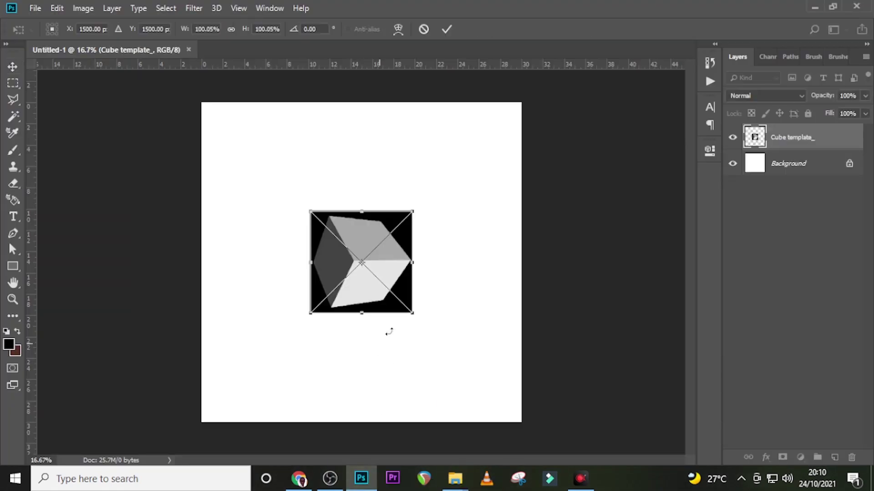
Step: Scale the Cube template up proportionally from the centre, about 321%, to fill the canvas
key("alt+shift")
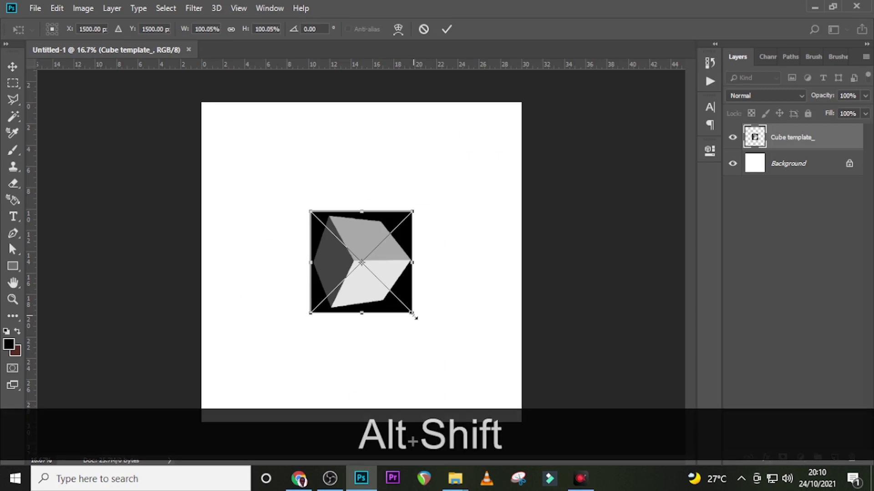
key("alt")
left_click_drag(413, 315, 527, 426)
key("Return")
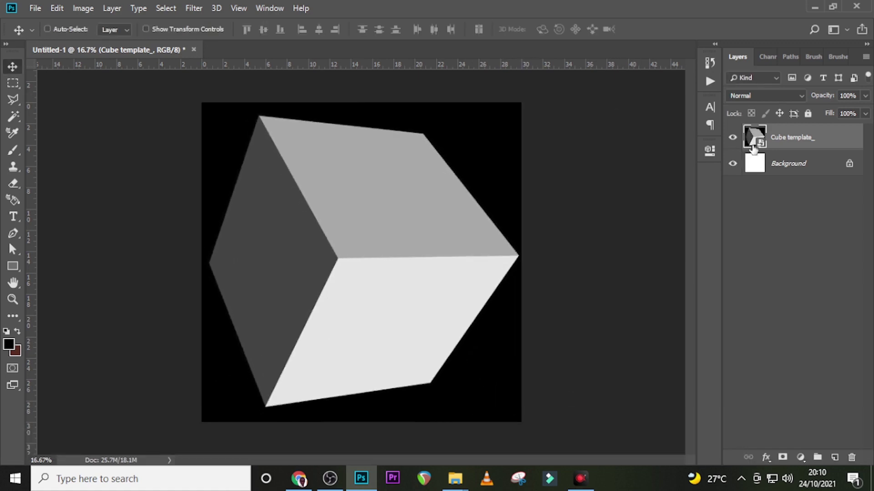
Step: Rasterize the Cube template smart object into an ordinary pixel layer
left_click(194, 8)
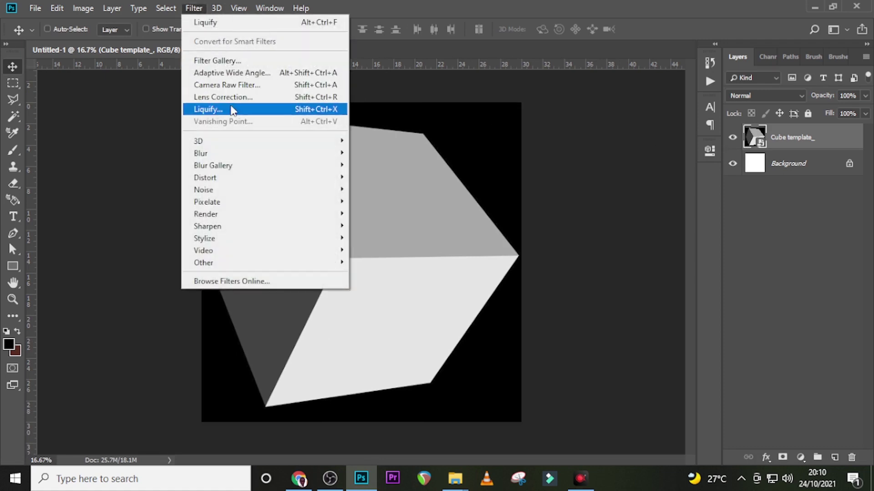
left_click(383, 6)
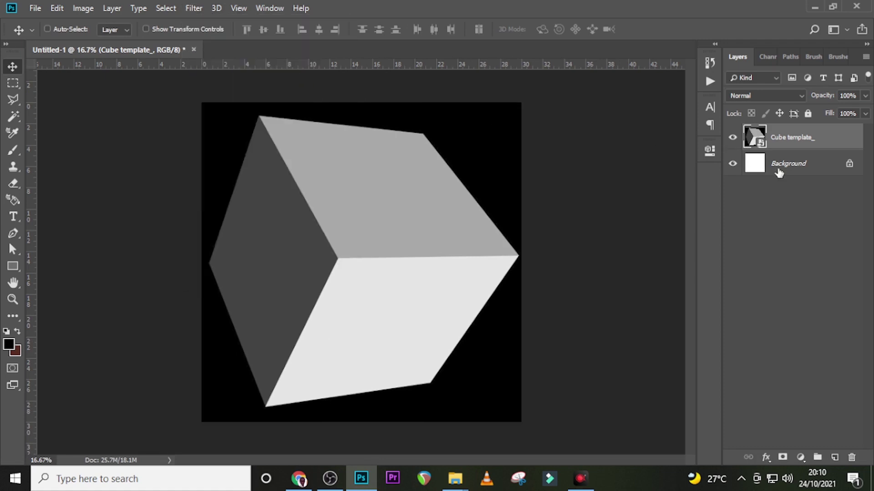
right_click(811, 137)
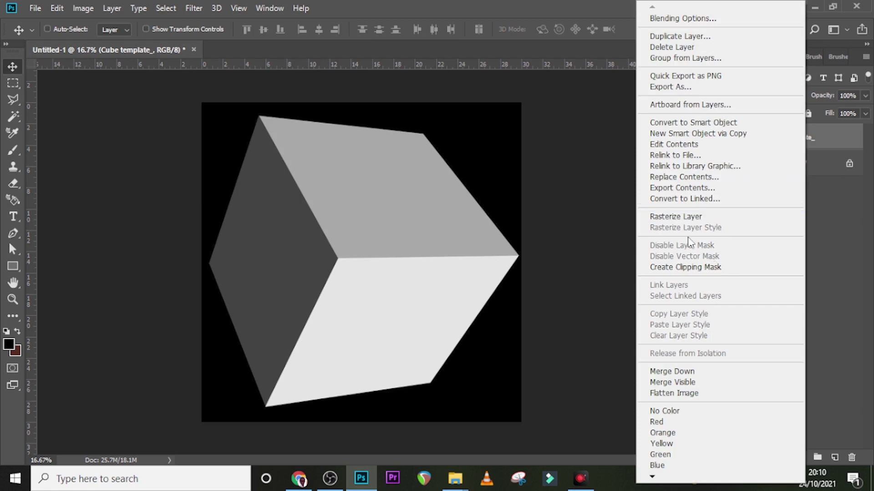
left_click(682, 218)
left_click(194, 7)
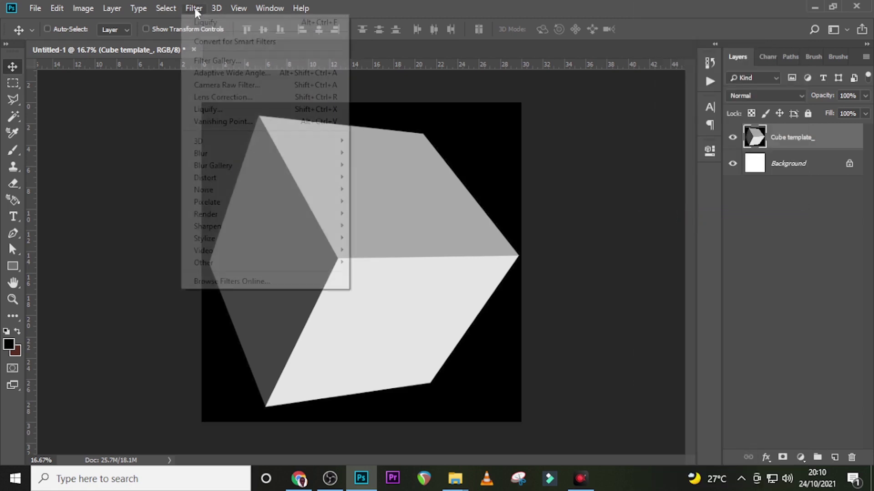
Step: In Filter > Vanishing Point, draw a perspective plane on the cube's top face corners
left_click(227, 124)
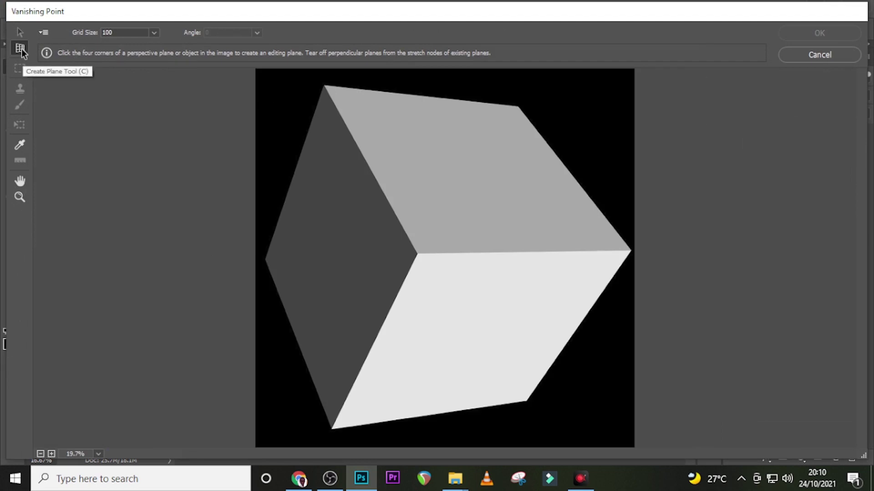
key("ctrl")
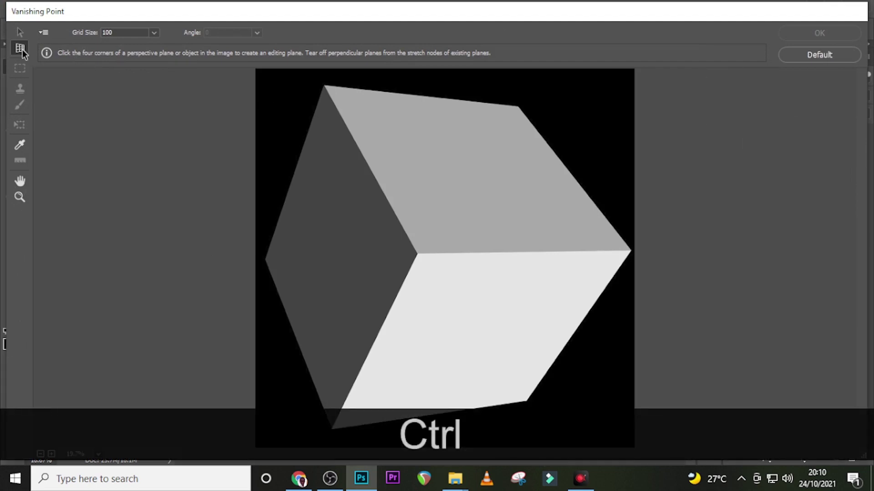
key("ctrl+equal")
key("ctrl+equal")
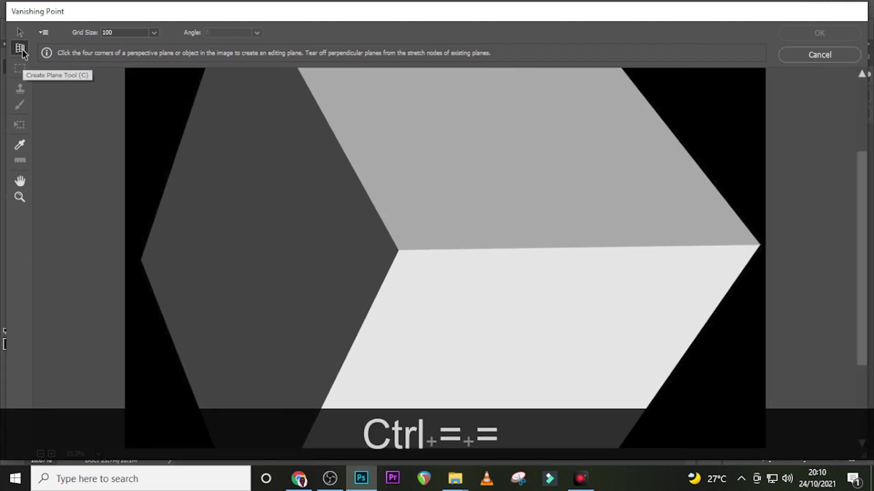
scroll(330, 273, "up", 5)
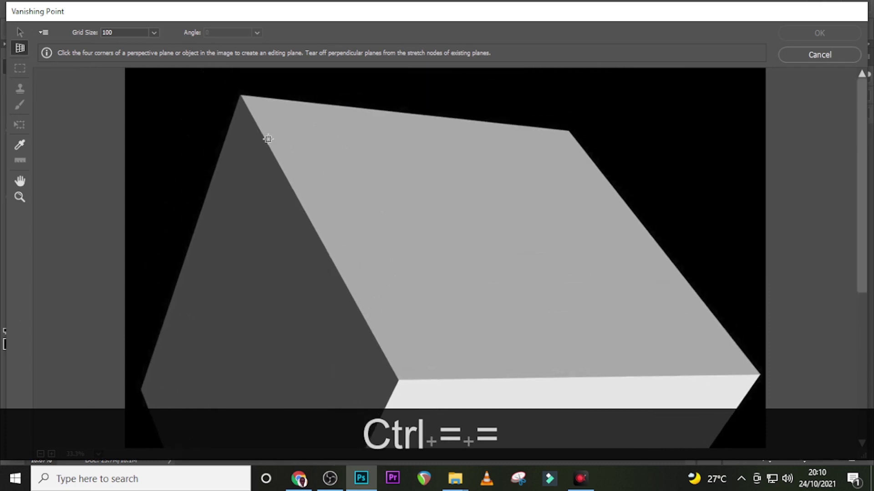
left_click(240, 96)
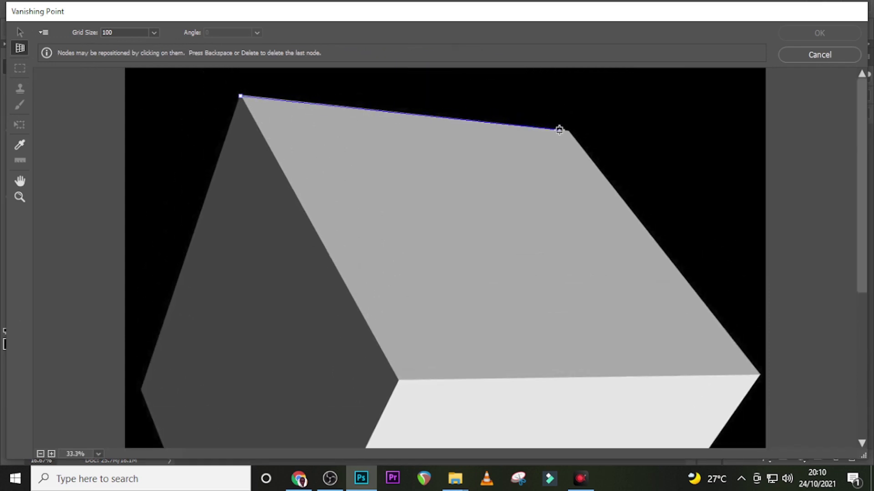
left_click(759, 374)
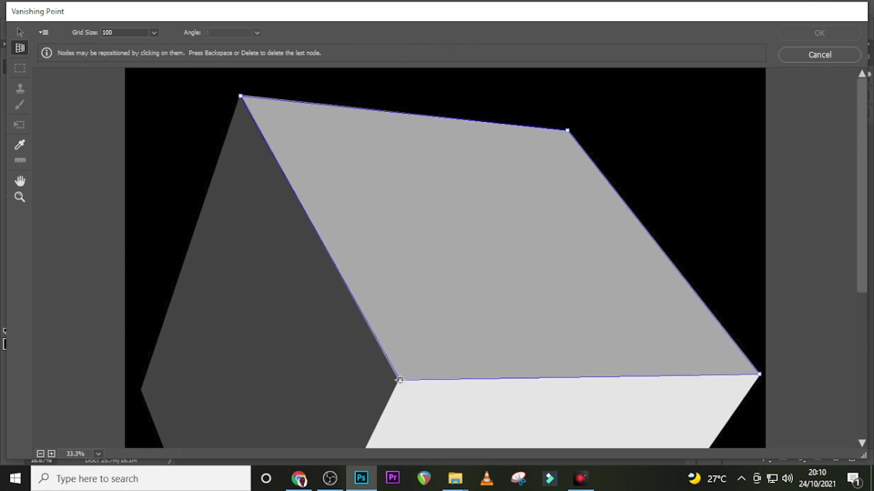
left_click(397, 379)
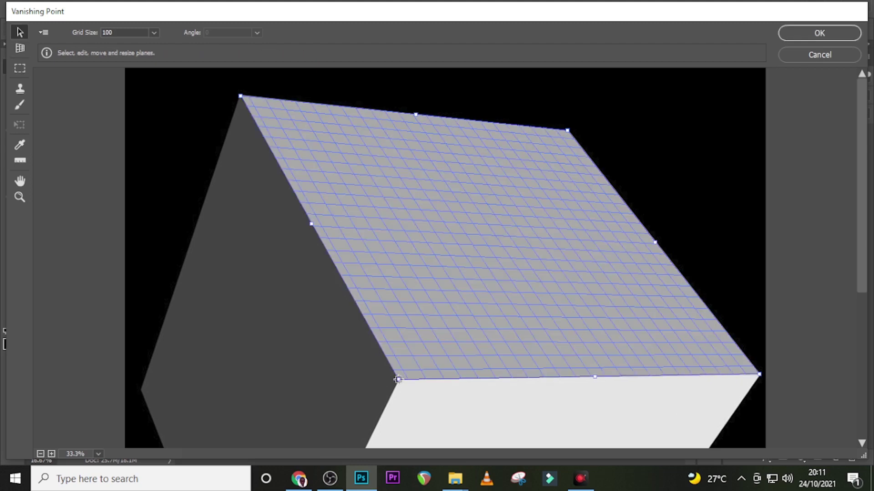
scroll(464, 304, "down", 3)
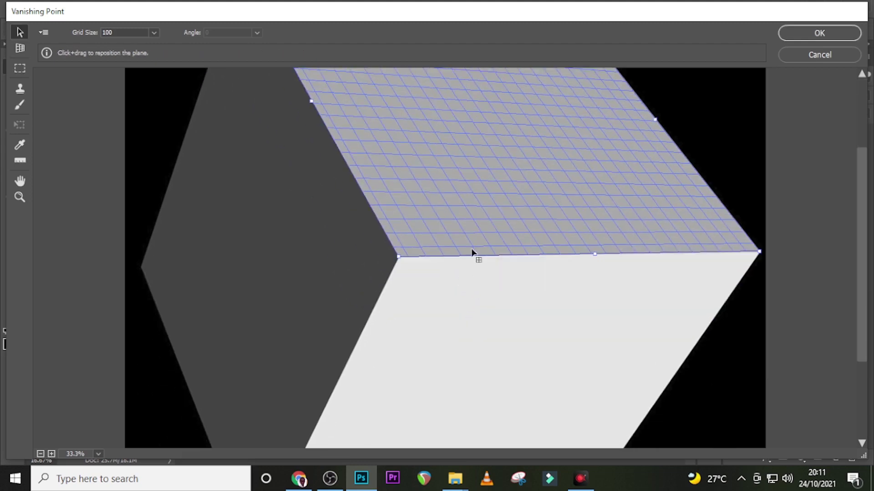
key("ctrl")
Step: Tear off a perpendicular plane from the top grid and fit it to the cube's left face
key("alt")
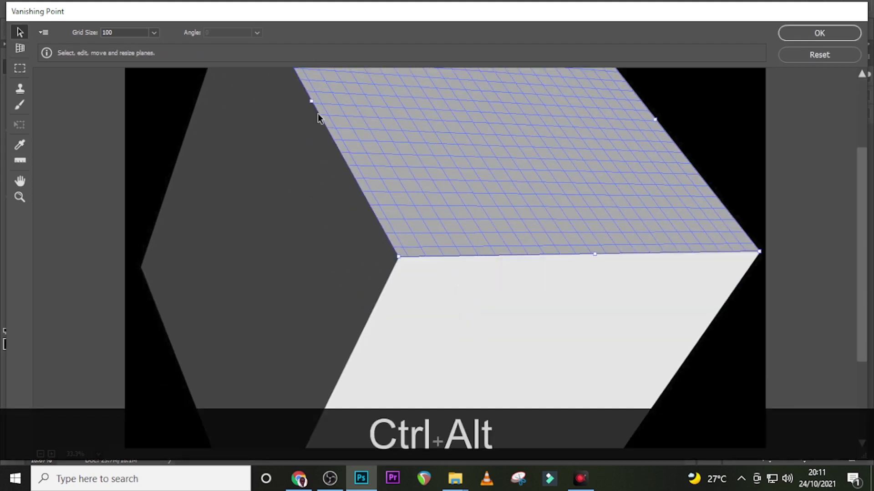
left_click_drag(310, 101, 174, 394)
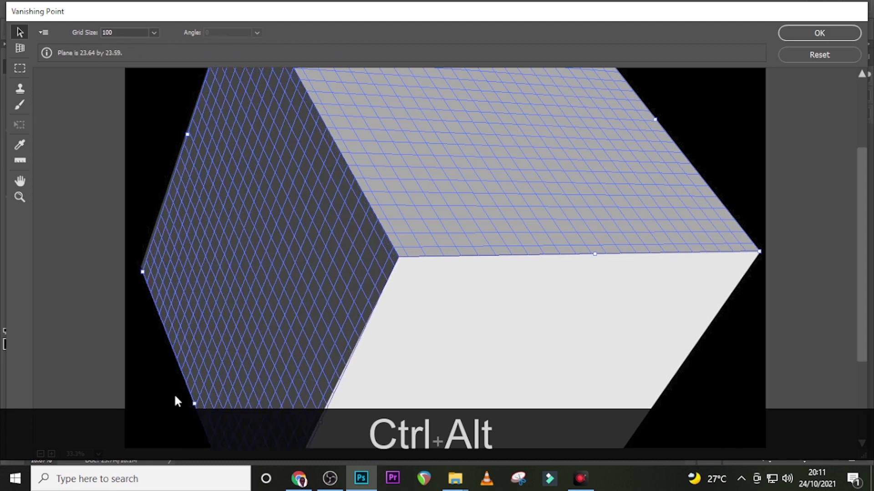
left_click_drag(141, 272, 139, 269)
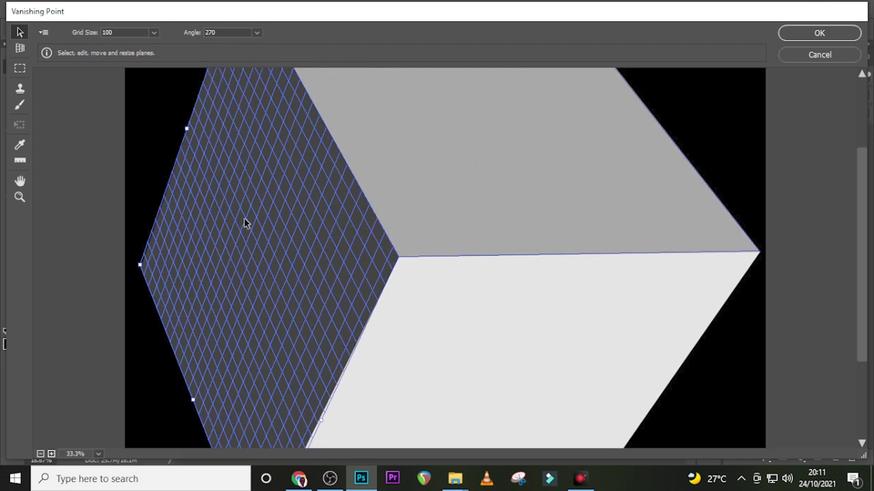
scroll(253, 218, "down", 3)
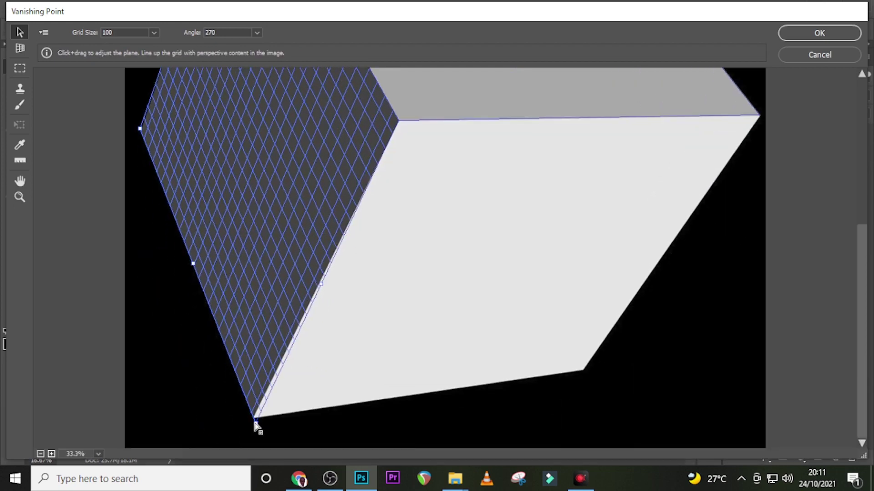
left_click_drag(255, 421, 253, 416)
scroll(291, 291, "up", 5)
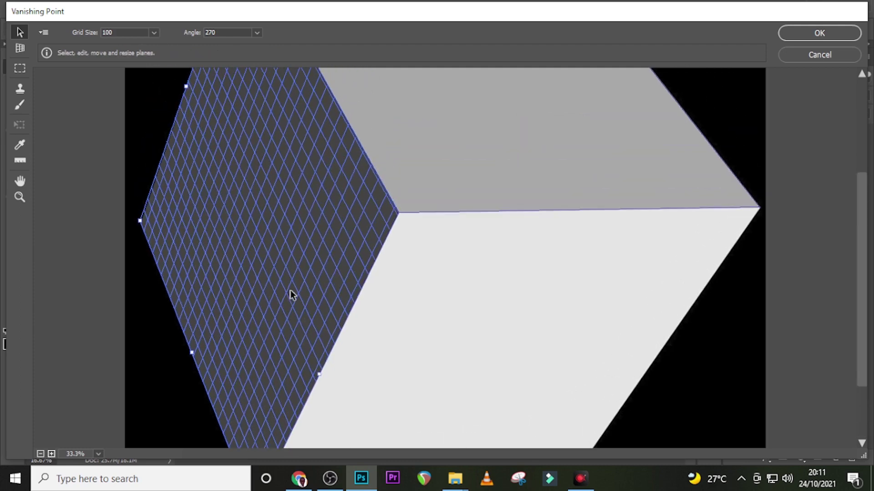
scroll(291, 291, "down", 2)
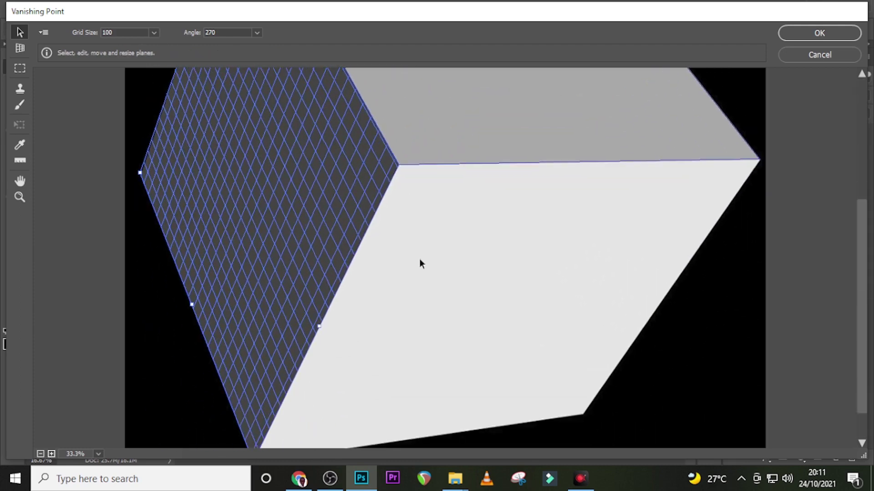
Step: Extend another plane from the top face over the front face and apply Vanishing Point
left_click(576, 134)
key("ctrl+alt")
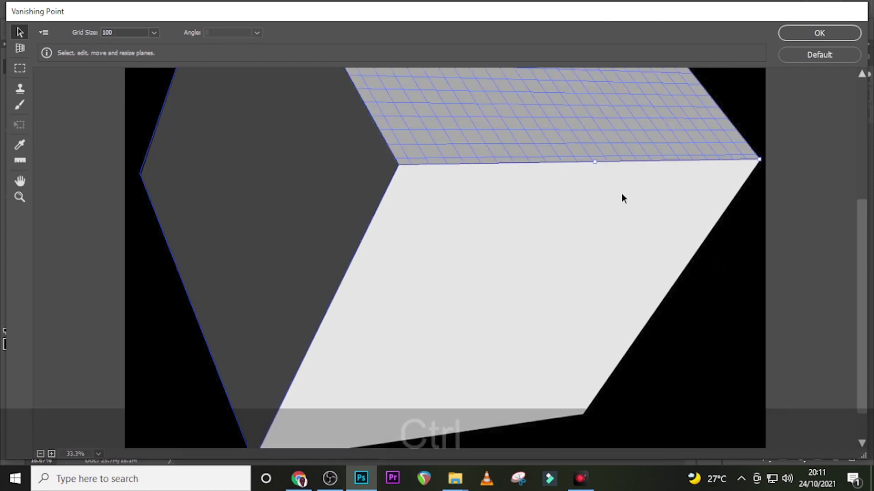
left_click_drag(595, 164, 460, 451)
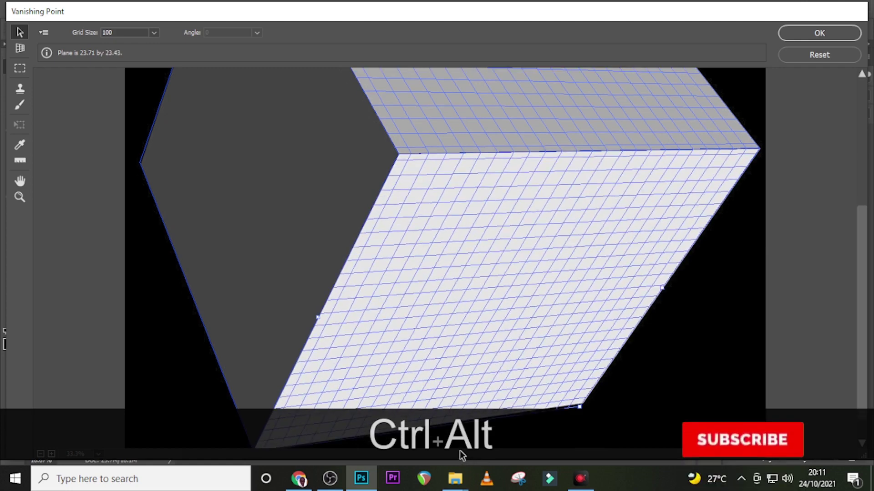
scroll(465, 342, "down", 2)
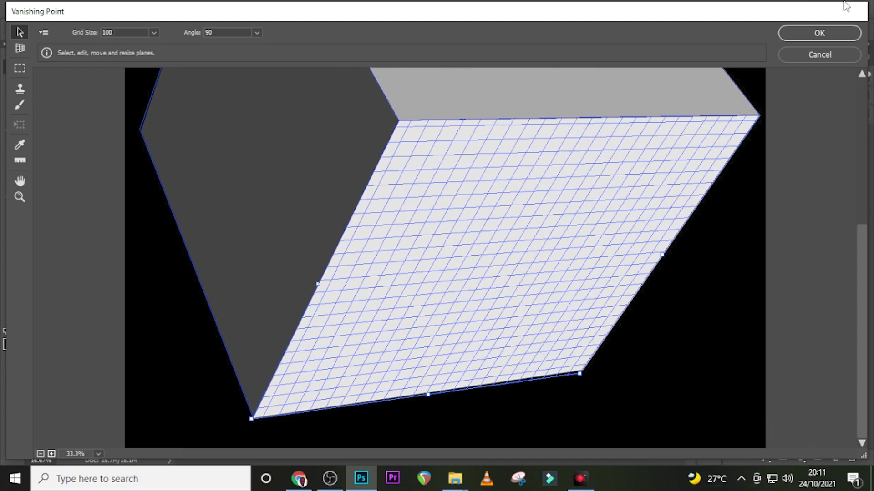
left_click(821, 38)
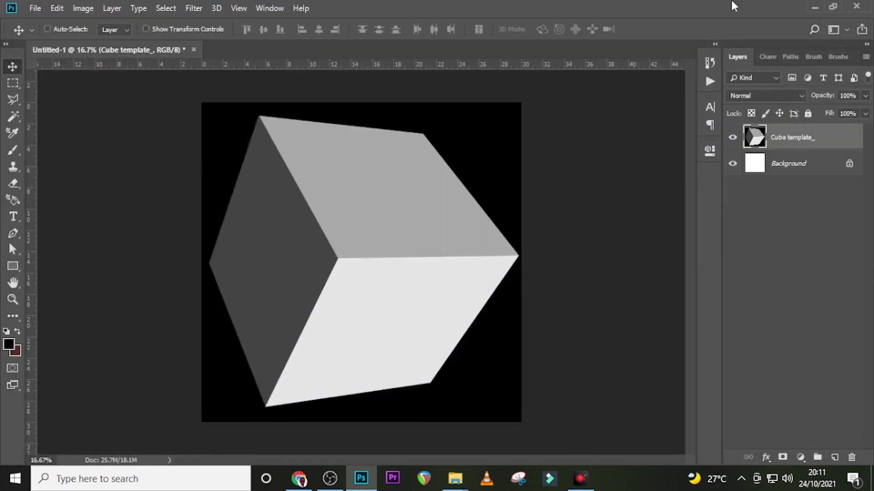
Step: Type the two-line text TH / INK on the canvas
key("t")
left_click(373, 189)
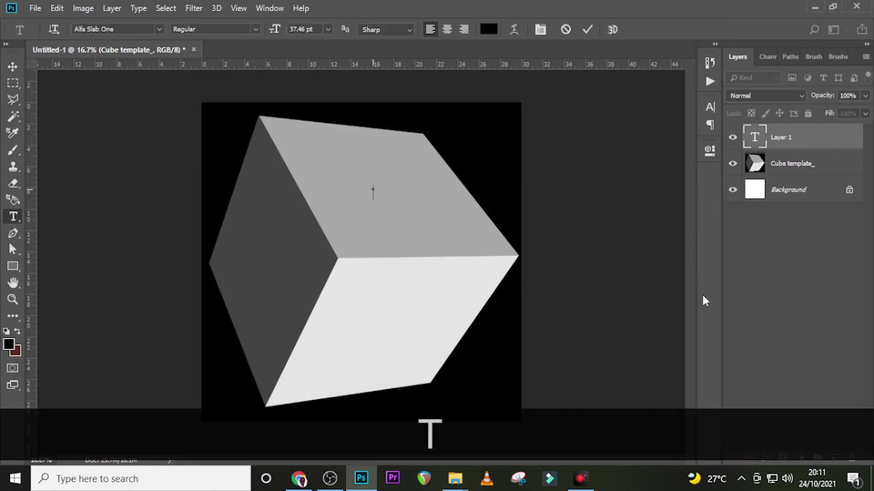
type("H")
key("Return")
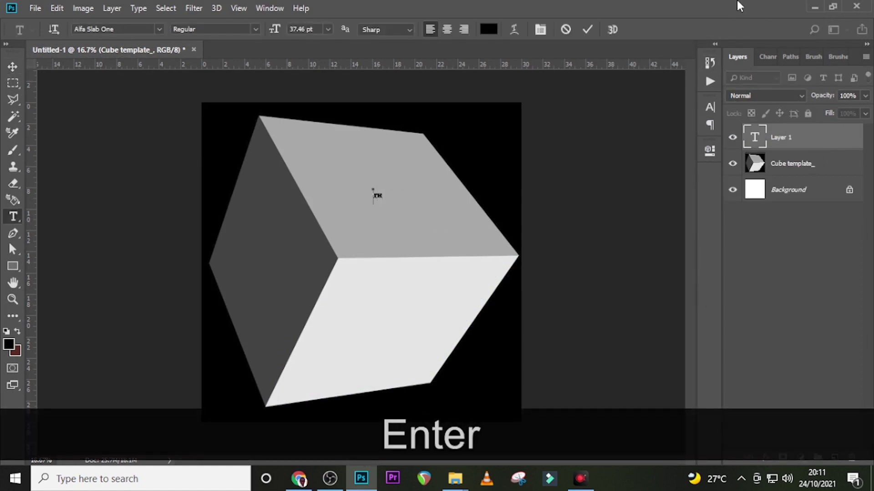
type("INK")
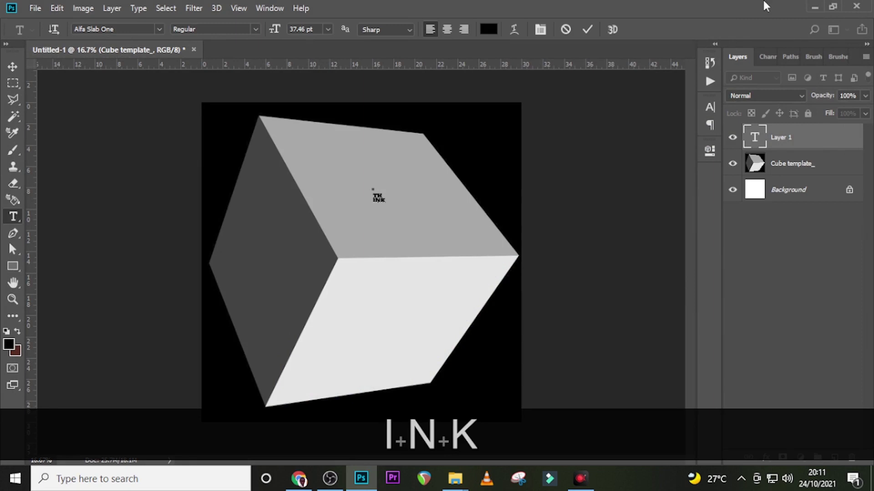
left_click(777, 147)
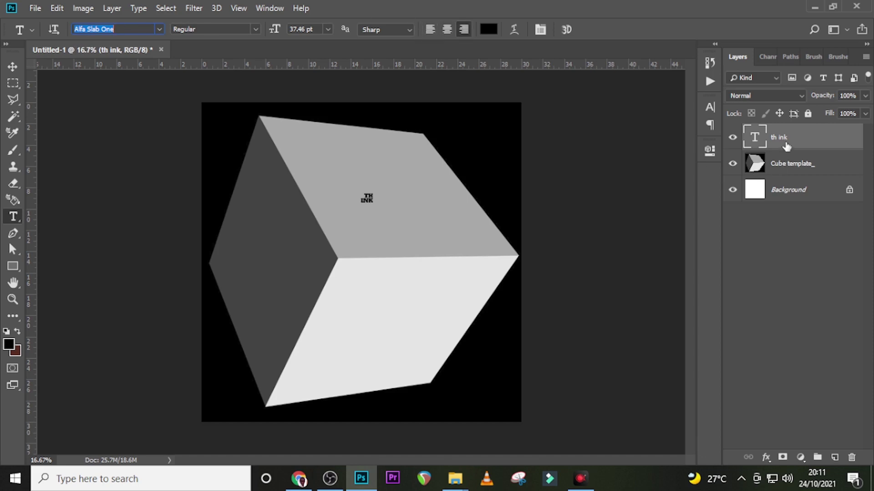
Step: Scale the THINK text up to fill the cube's left face
key("ctrl+t")
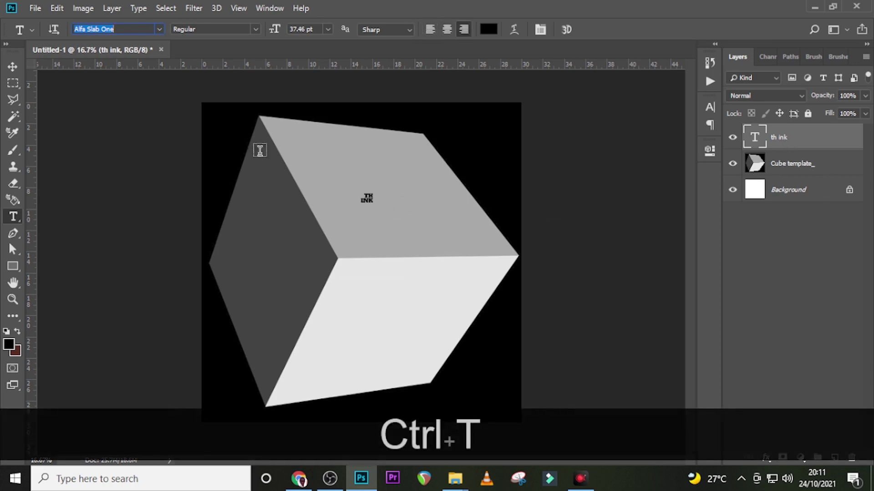
left_click(12, 67)
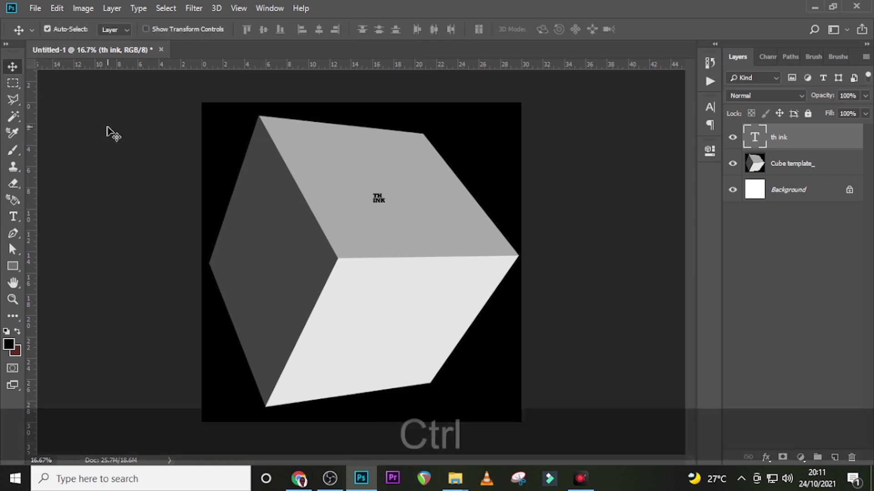
key("ctrl+t")
key("Return")
key("v")
mouse_move(387, 205)
left_mouse_down()
mouse_move(419, 233)
mouse_move(364, 243)
mouse_move(298, 276)
left_mouse_up()
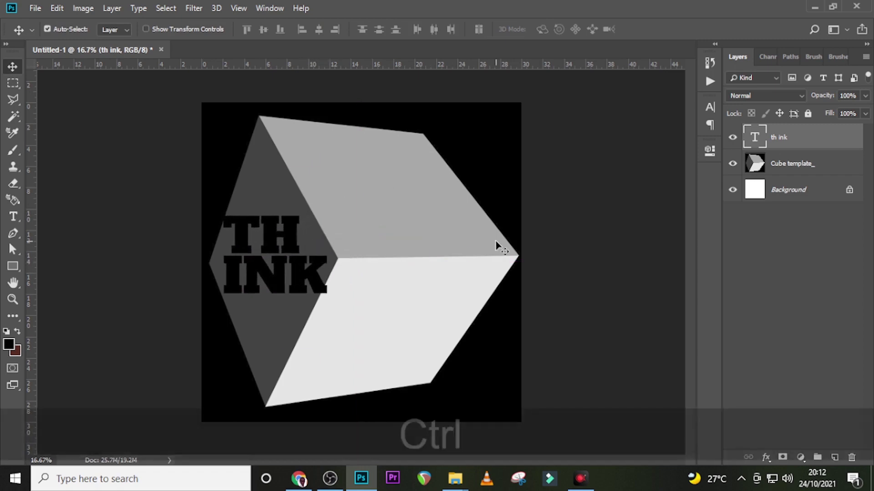
Step: Duplicate the text onto the top face and rewrite it as OUT / SIDE
key("ctrl+j")
left_click_drag(324, 267, 428, 195)
double_click(758, 142)
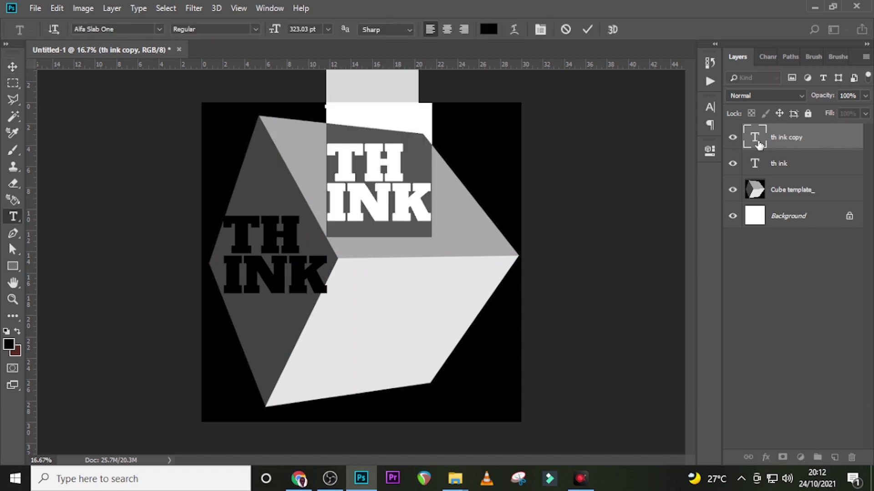
type("OUT")
key("Return")
type("SIDE")
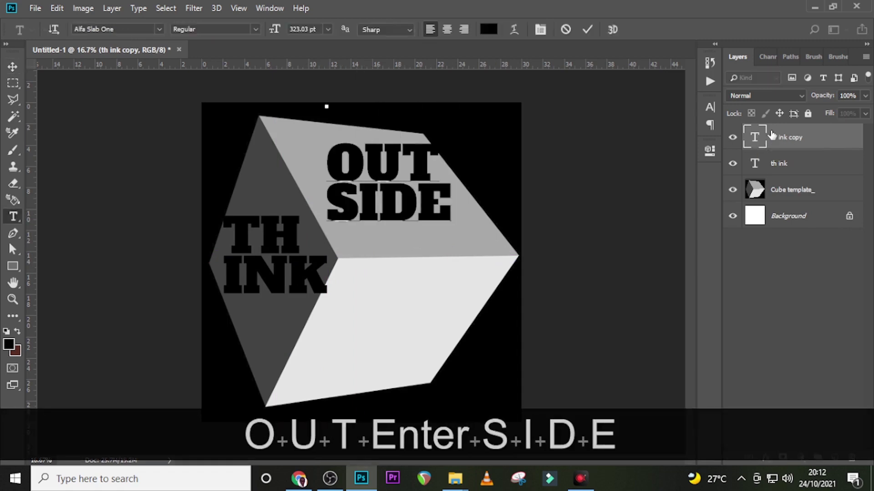
type("t")
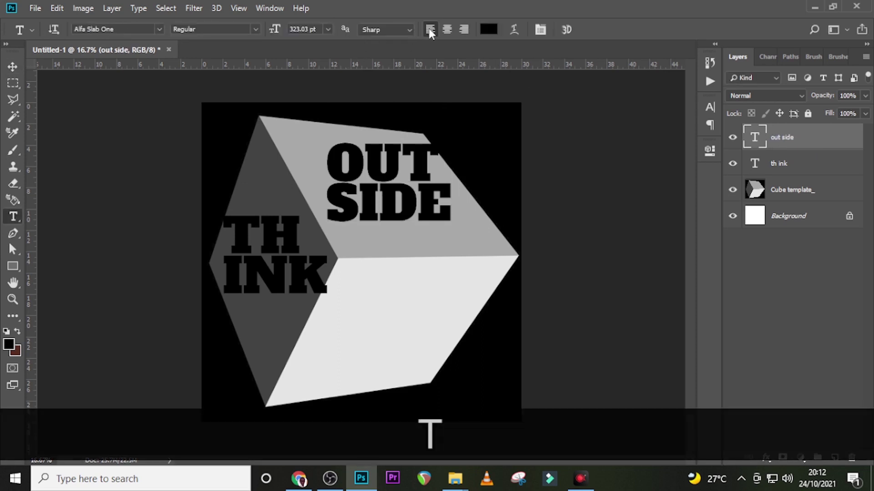
Step: Right-align the THINK lines and move them back onto the cube's left face
left_click(789, 169)
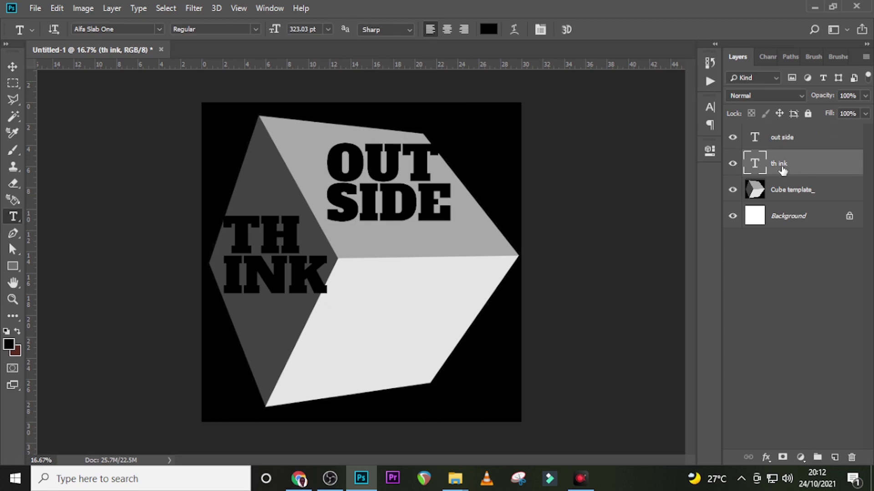
left_click(466, 27)
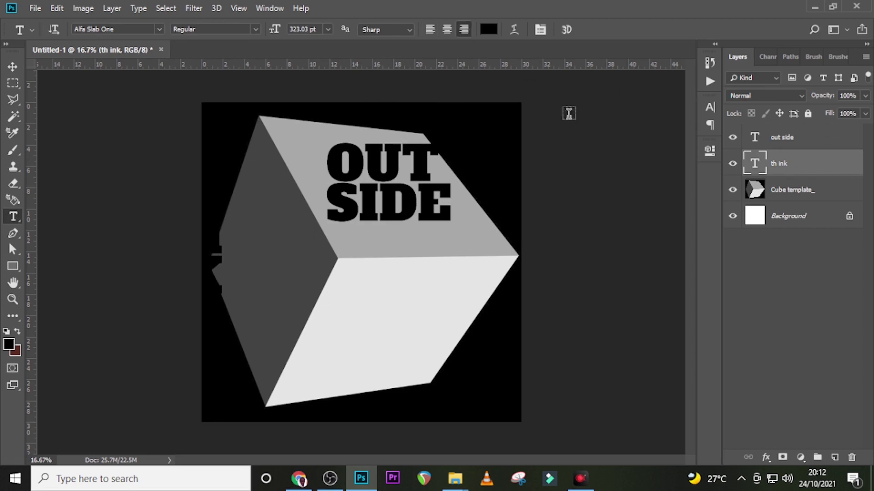
key("v")
left_click_drag(213, 239, 321, 237)
Step: Duplicate the OUTSIDE layer and move the copy onto the cube's front face
left_click(775, 145)
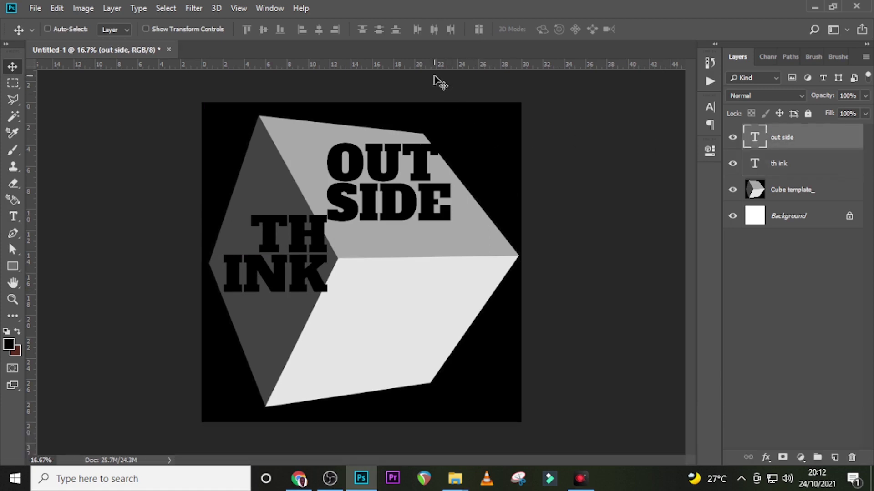
key("t")
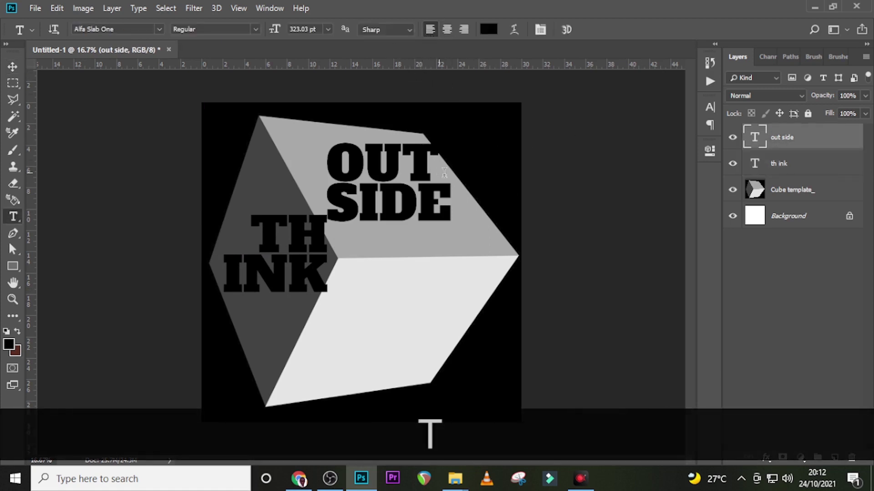
key("ctrl+j")
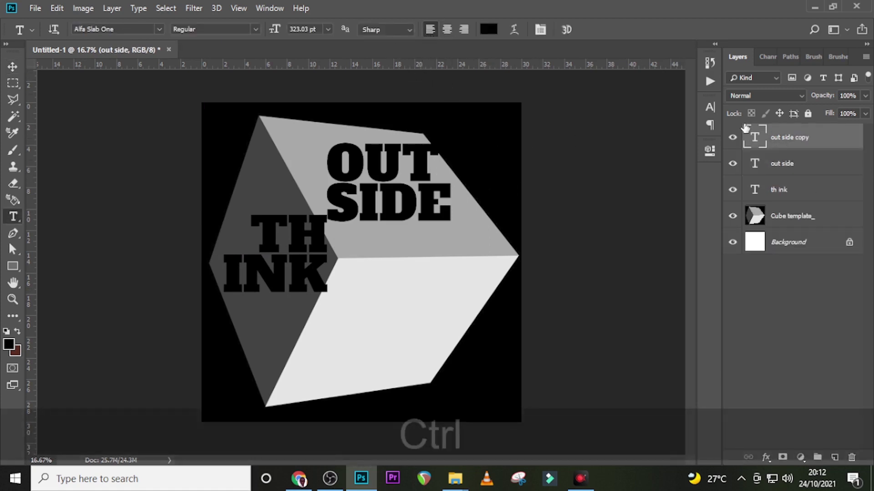
key("v")
left_click_drag(404, 200, 394, 339)
Step: Rewrite the front-face copy as the two-line text THE / BOX
key("t")
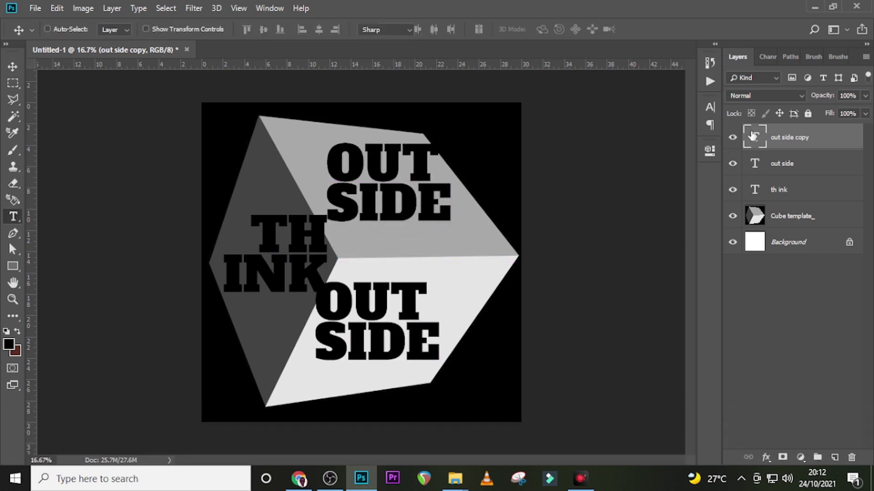
double_click(753, 136)
type("O")
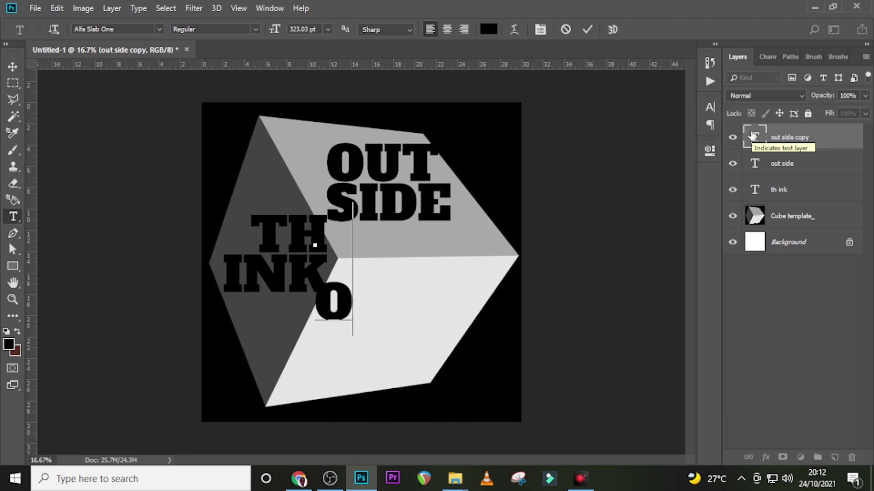
key("BackSpace")
type("THE")
key("Return")
type("BO")
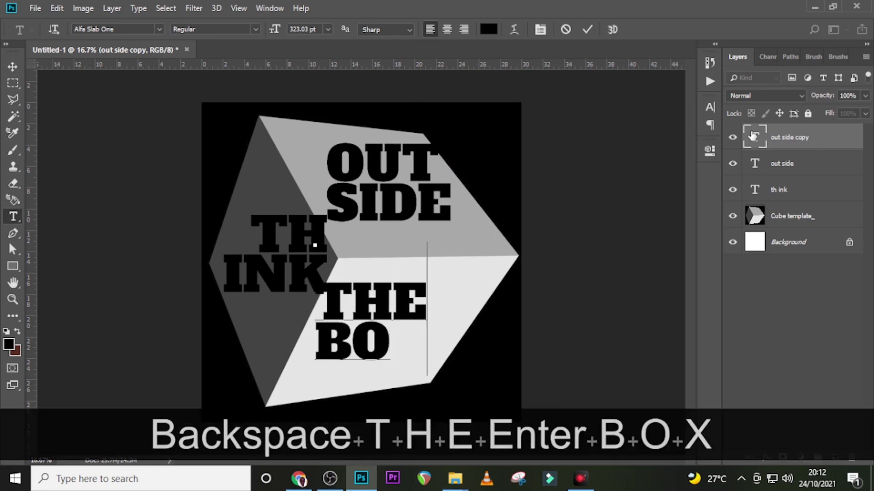
type("X")
key("ctrl+Return")
key("v")
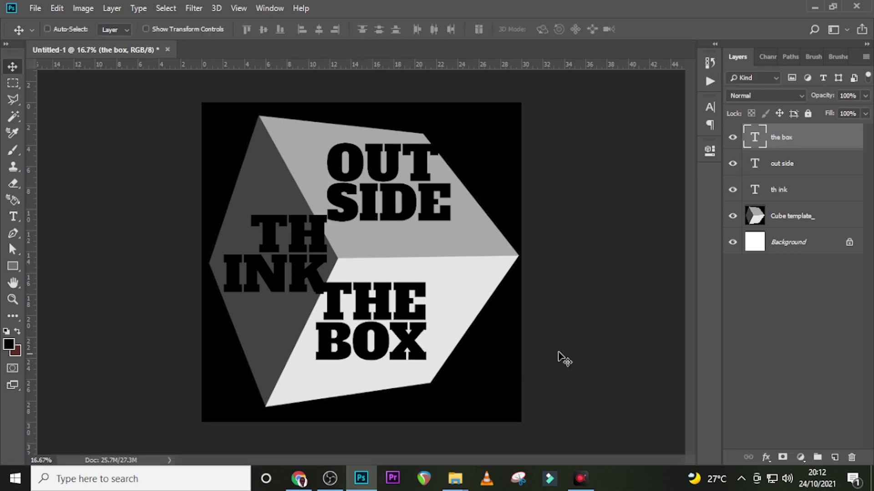
Step: Hide the text layers, copy the THINK letter selection, and add an empty Layer 1
left_click(732, 137)
left_click(733, 164)
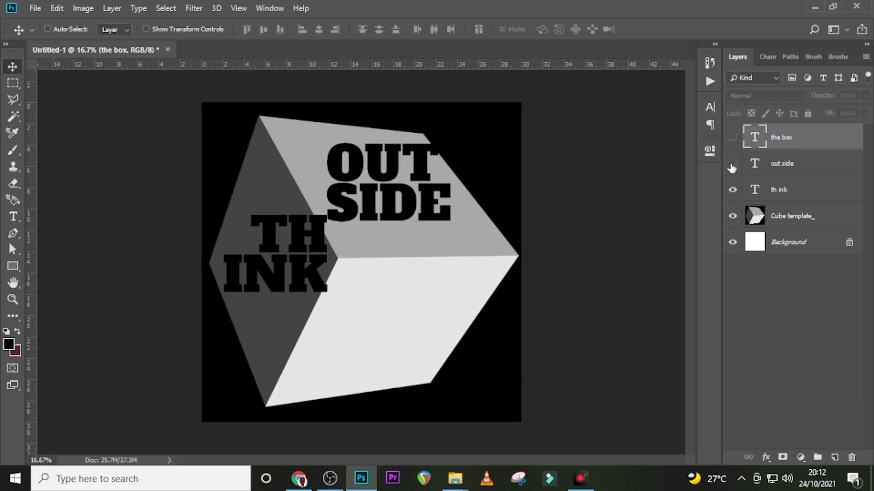
left_click(782, 194)
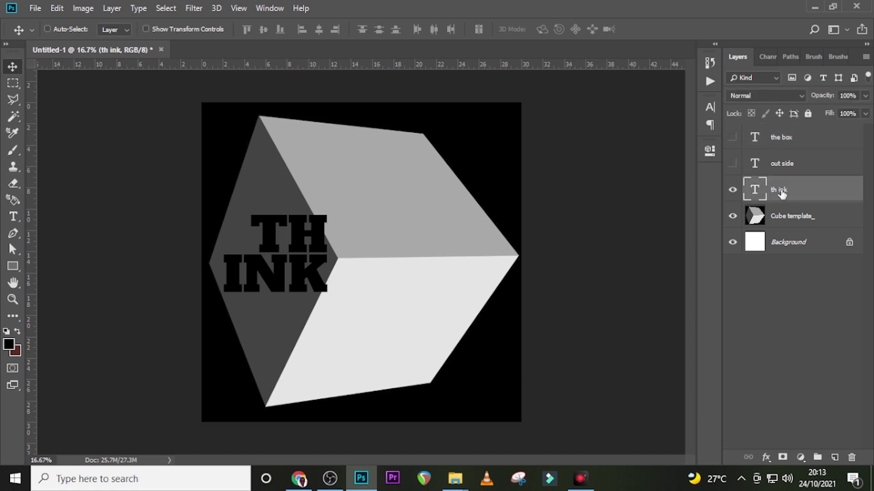
key("ctrl")
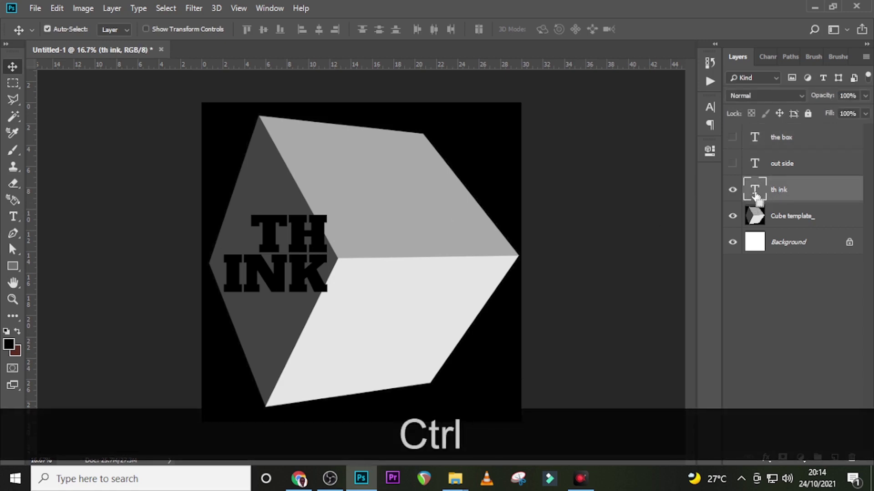
left_click(755, 193, "ctrl")
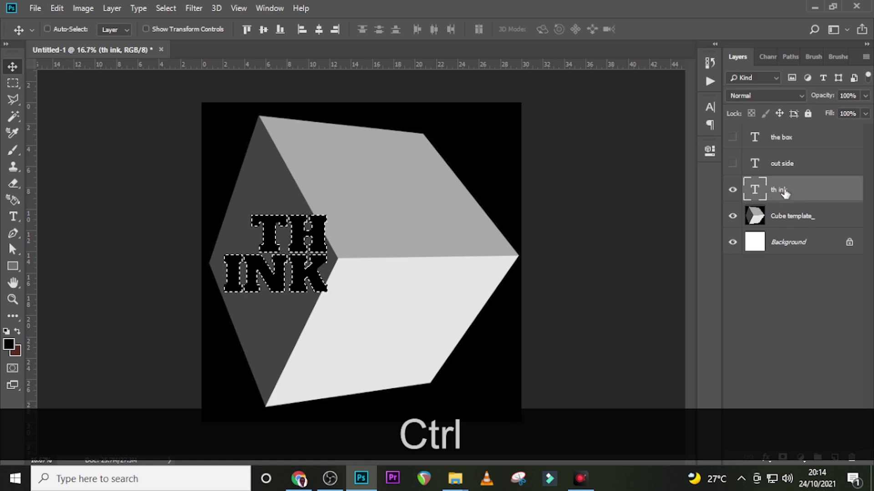
key("ctrl+c")
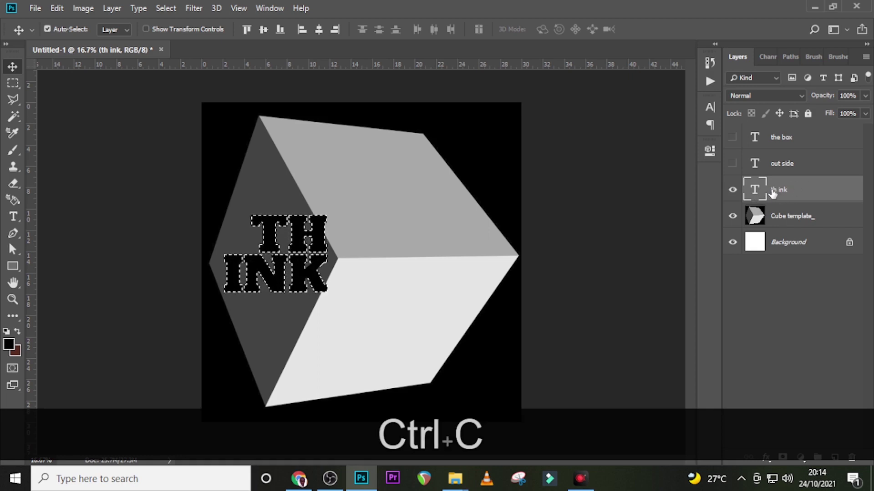
left_click(733, 190)
key("ctrl+d")
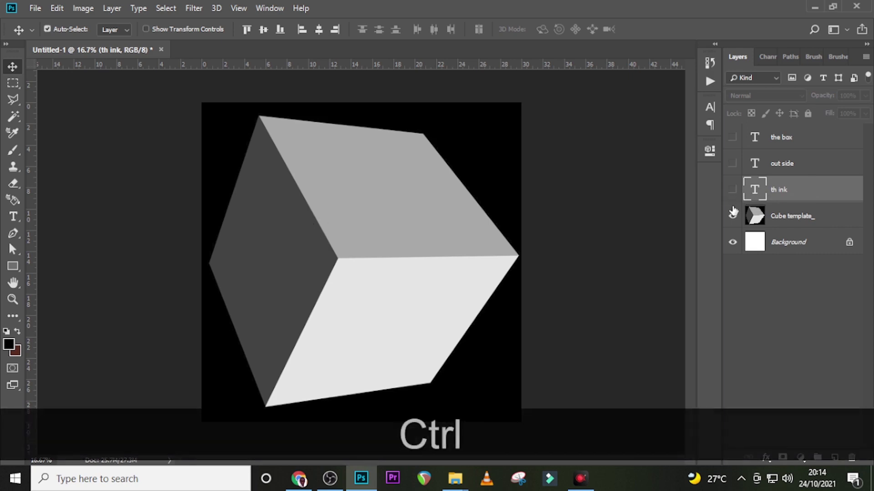
key("ctrl+v")
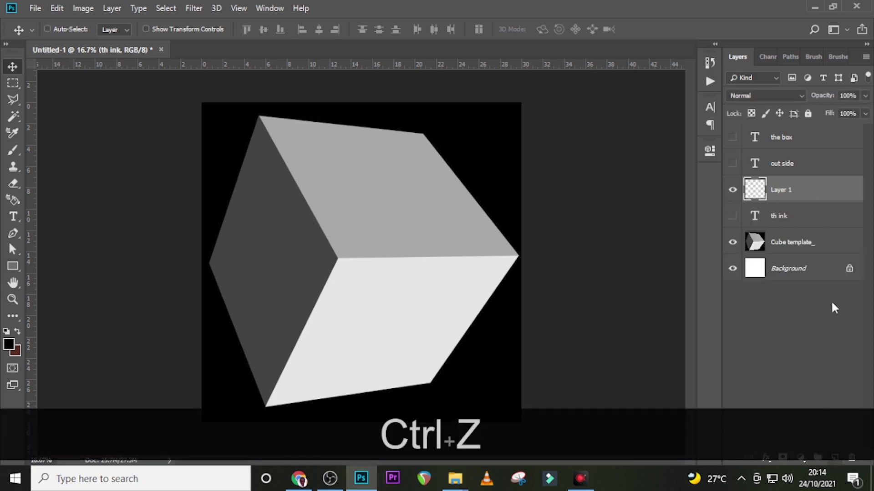
left_click(185, 7)
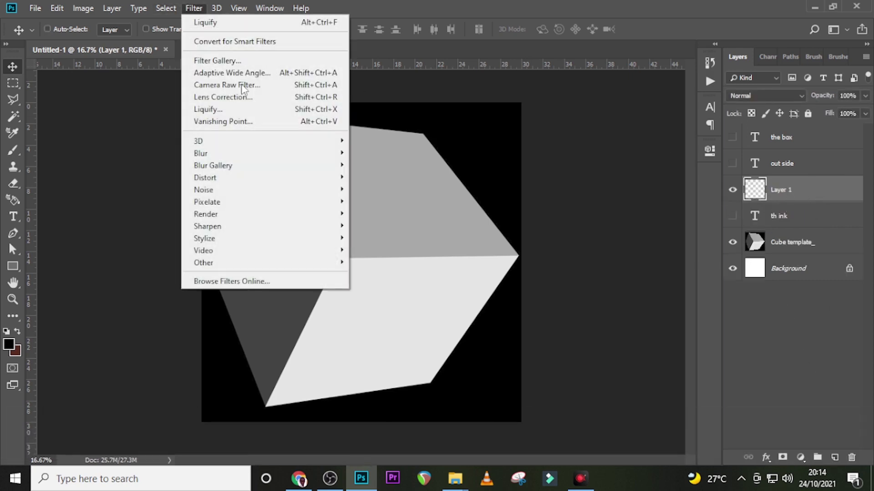
Step: Paste the THINK lettering into Vanishing Point and position it on the left face plane
left_click(234, 121)
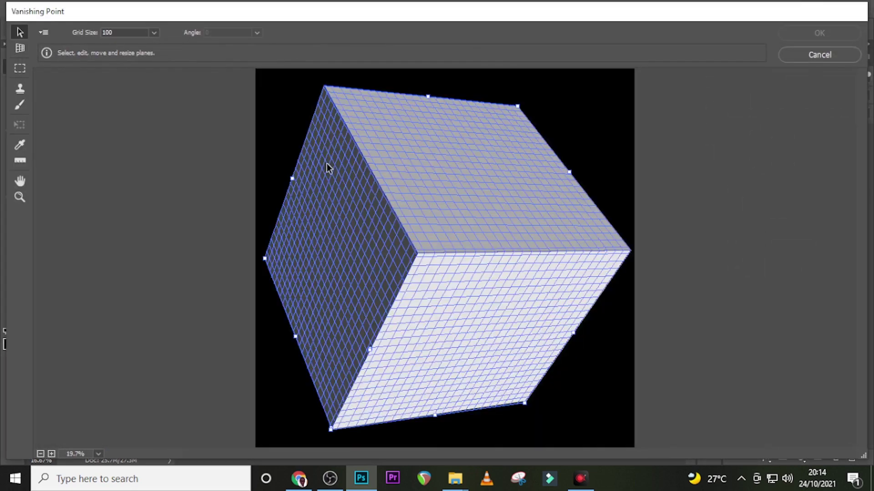
key("ctrl+v")
left_click_drag(358, 133, 403, 283)
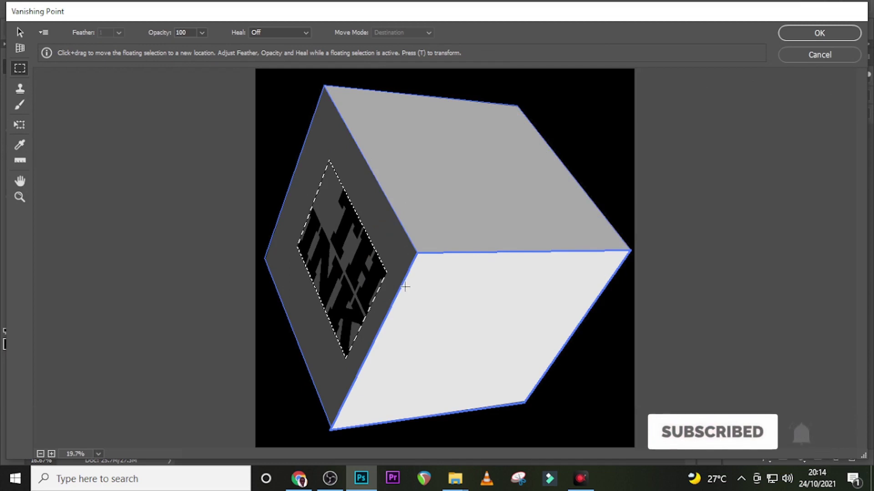
key("ctrl+t")
left_click_drag(406, 272, 341, 119)
left_click_drag(337, 251, 310, 215)
left_click_drag(371, 119, 372, 125)
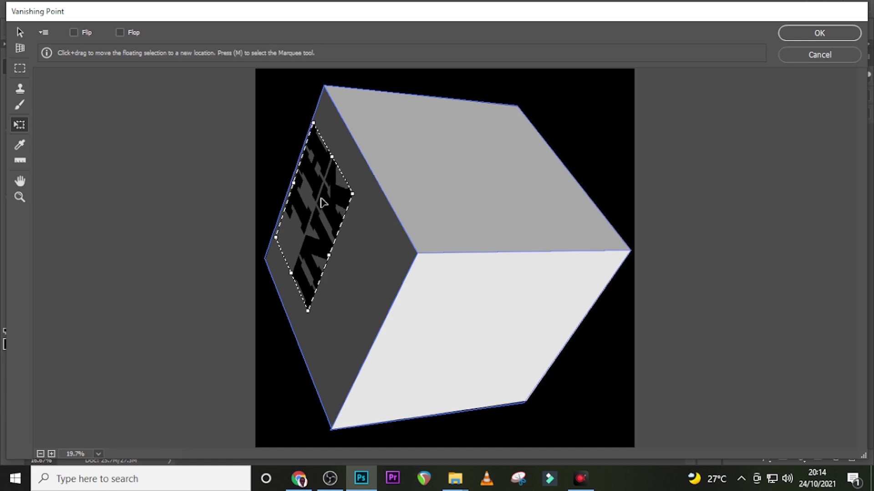
key("Up")
key("Up")
key("Up")
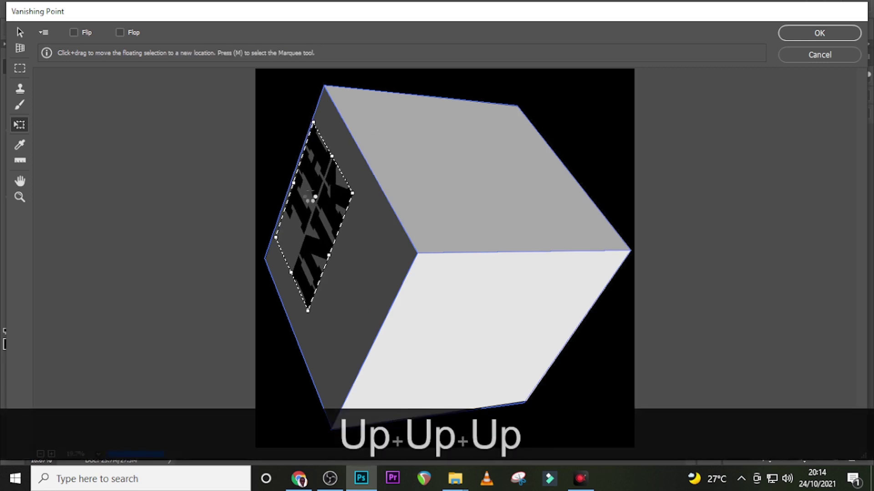
Step: Stretch the lettering out to the left face's edges and commit it to Layer 1
left_click_drag(332, 156, 342, 129)
left_click_drag(291, 272, 282, 297)
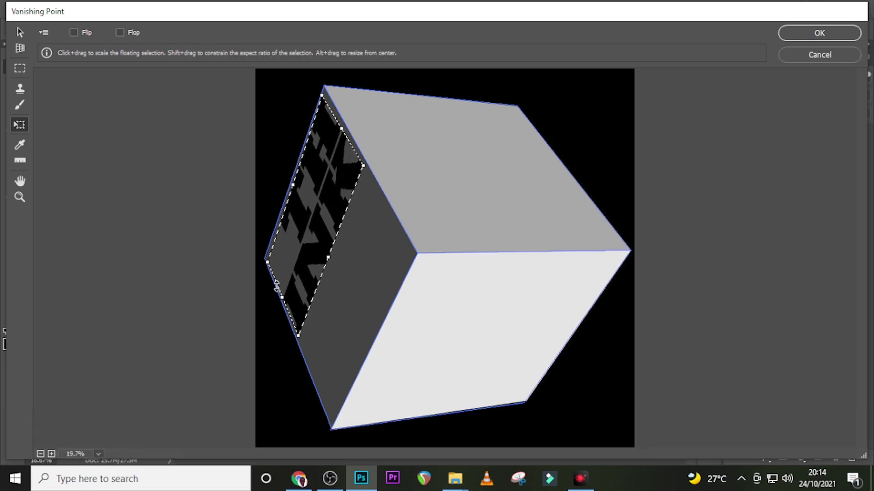
left_click_drag(328, 257, 376, 326)
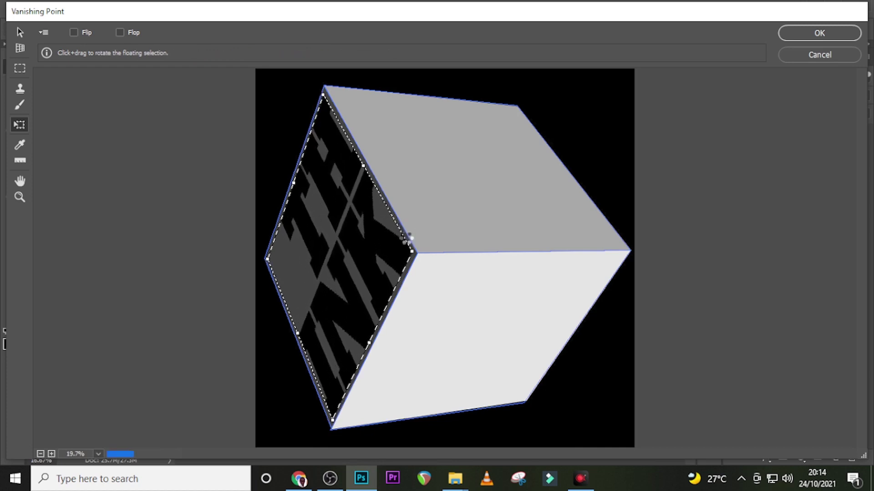
left_click_drag(385, 218, 387, 221)
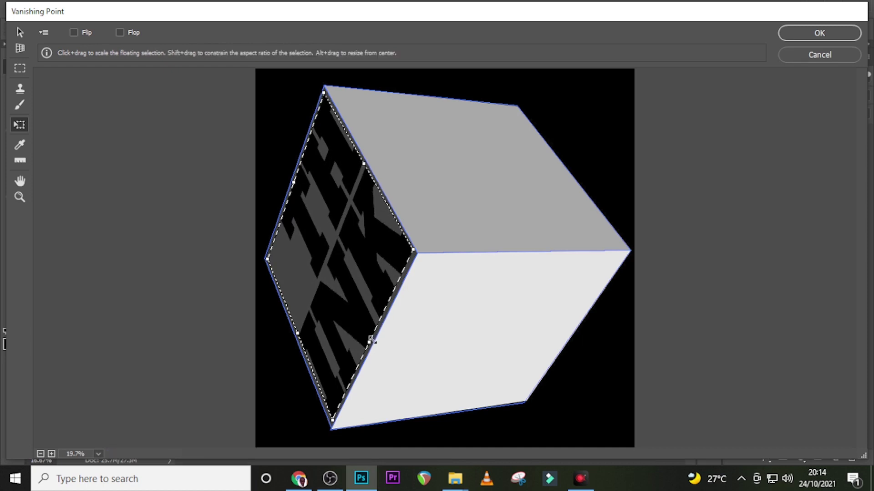
left_click_drag(369, 340, 370, 343)
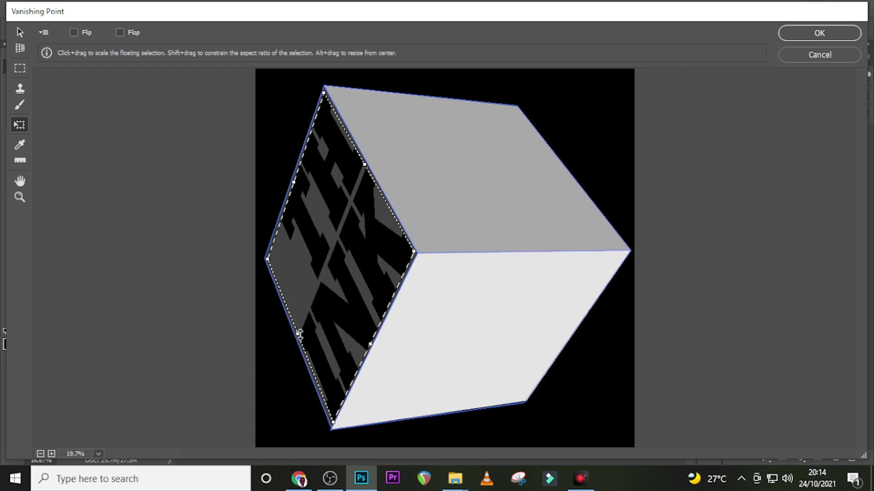
left_click_drag(298, 336, 296, 338)
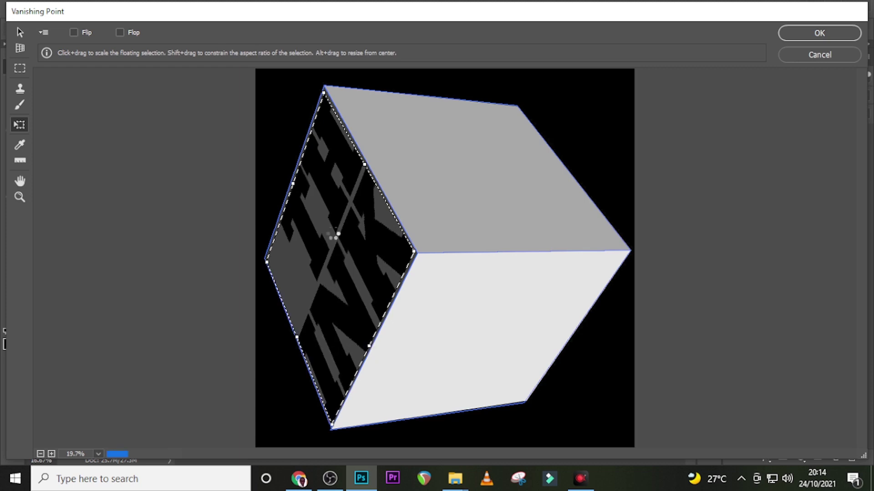
left_click_drag(365, 168, 366, 165)
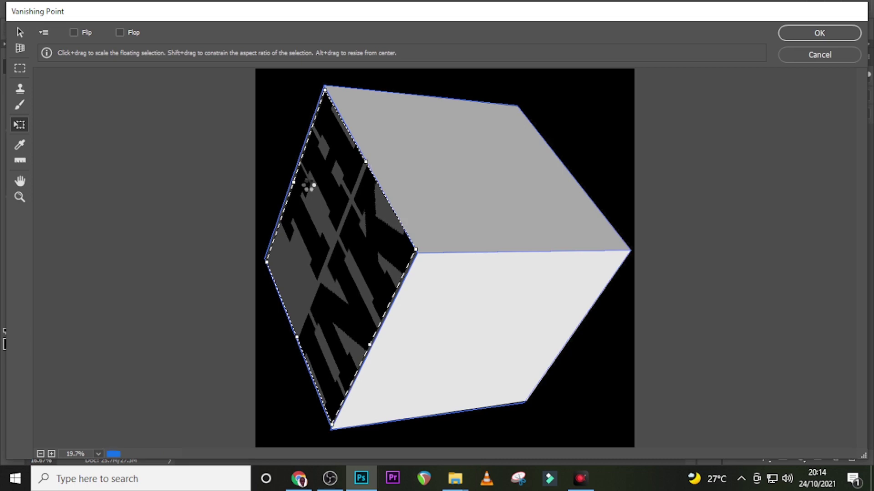
key("Return")
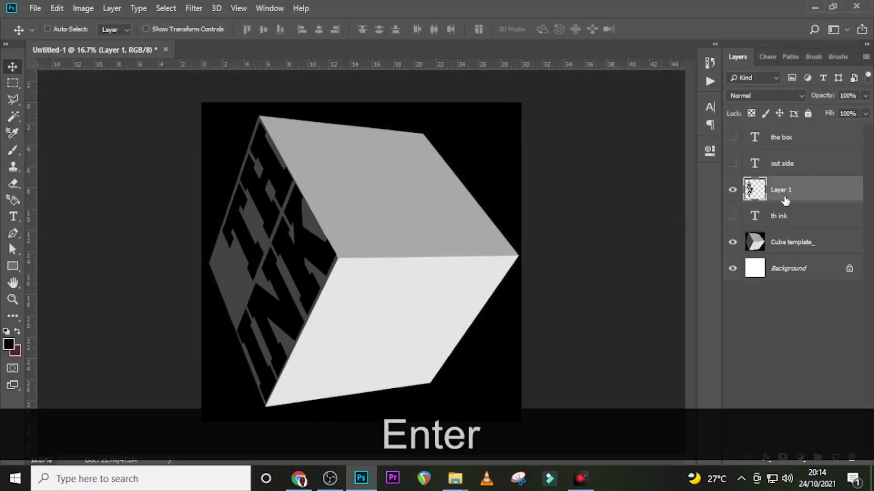
Step: Show the OUT SIDE text layer and copy its letter shapes as a selection
left_click(731, 190)
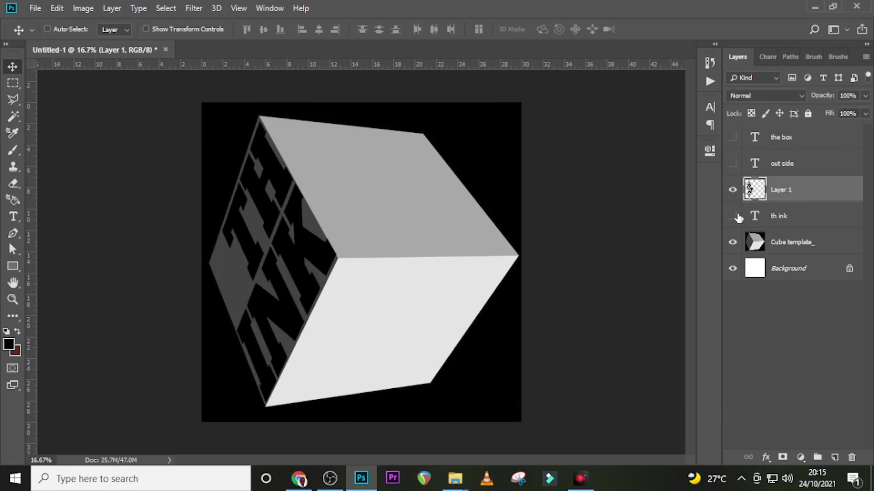
left_click(791, 209)
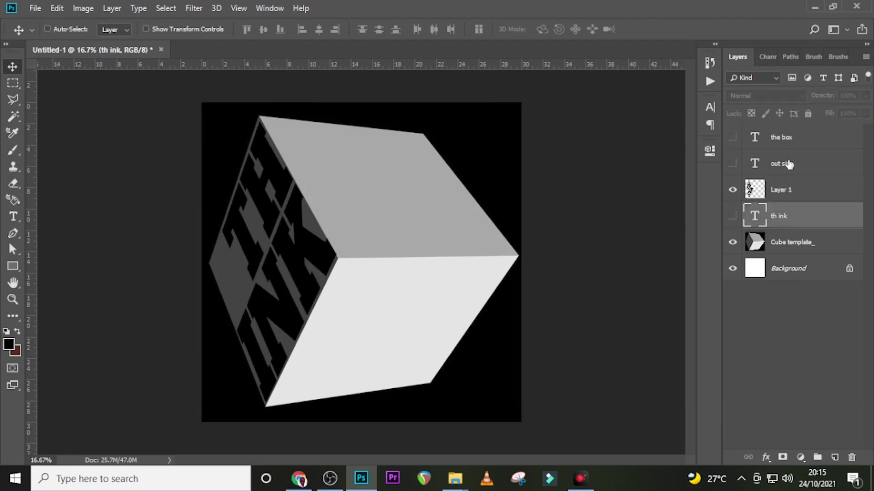
left_click(754, 172)
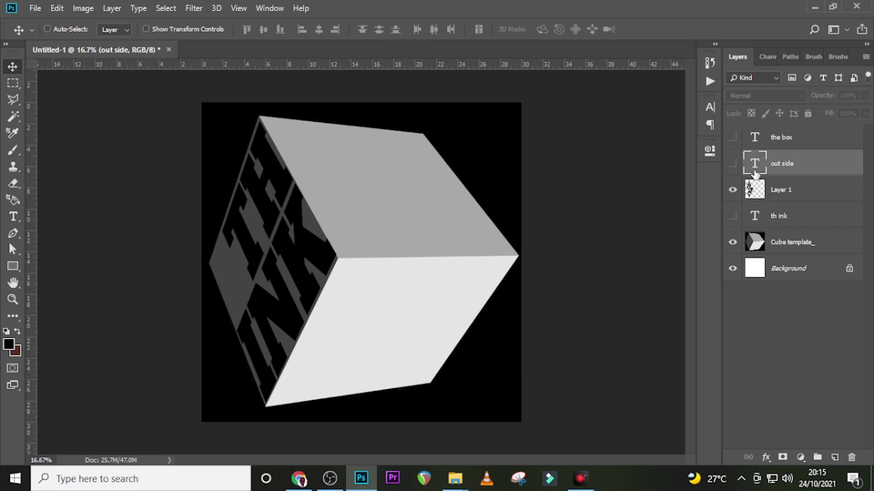
left_click(732, 164)
key("ctrl")
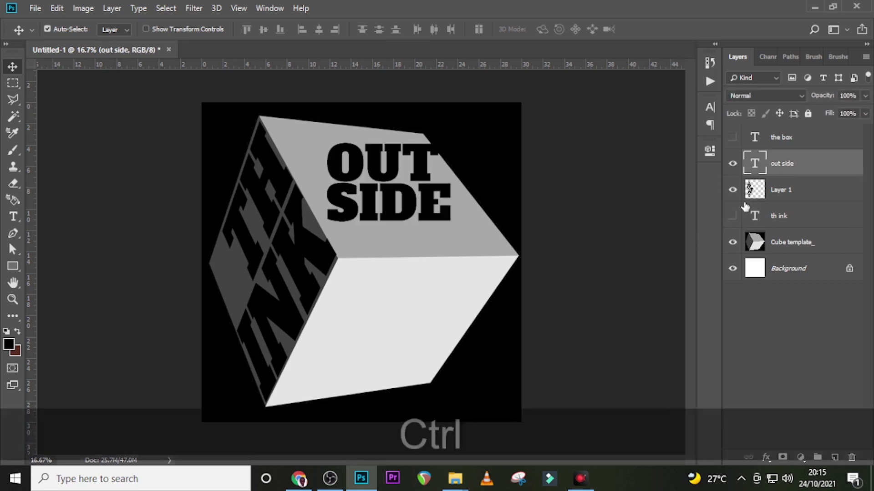
left_click(756, 168, "ctrl")
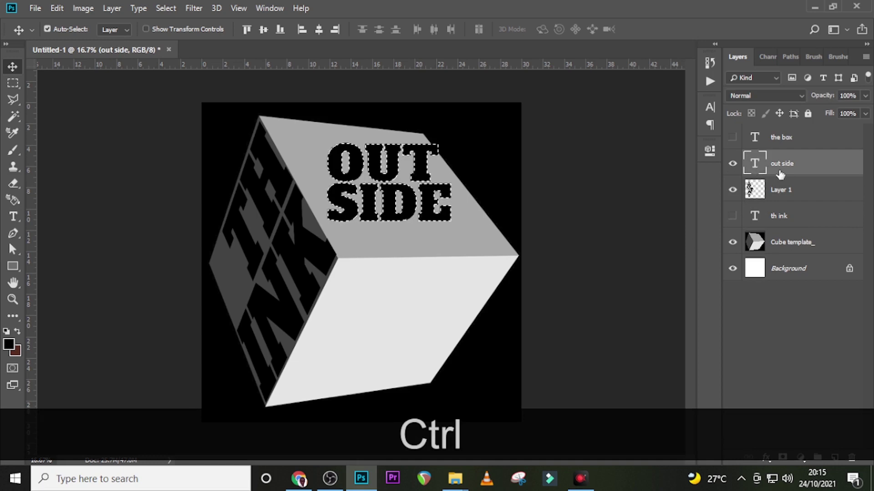
key("ctrl")
key("ctrl+c")
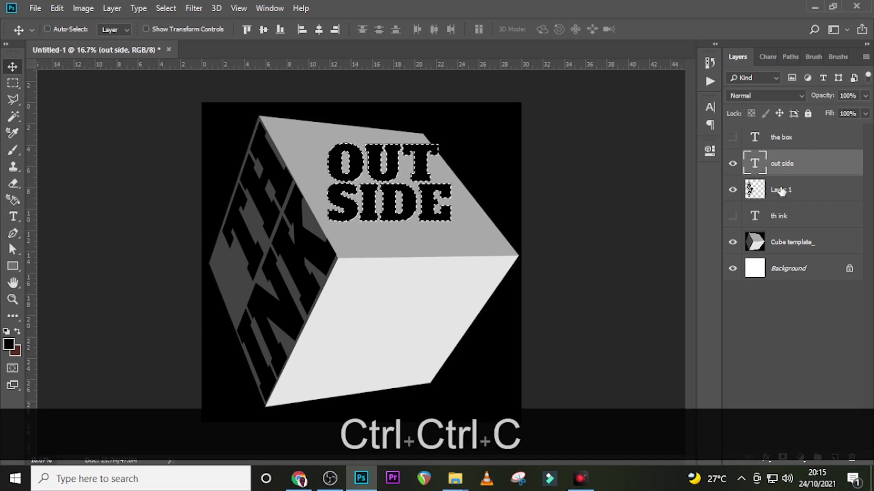
Step: Hide OUT SIDE again, clear the selection, and add an empty Layer 2
left_click(733, 163)
key("ctrl")
key("ctrl+d")
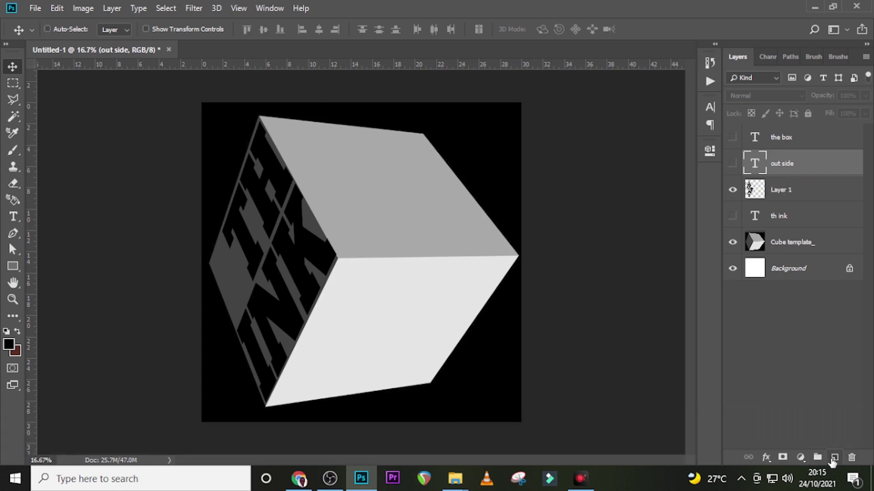
left_click(834, 457)
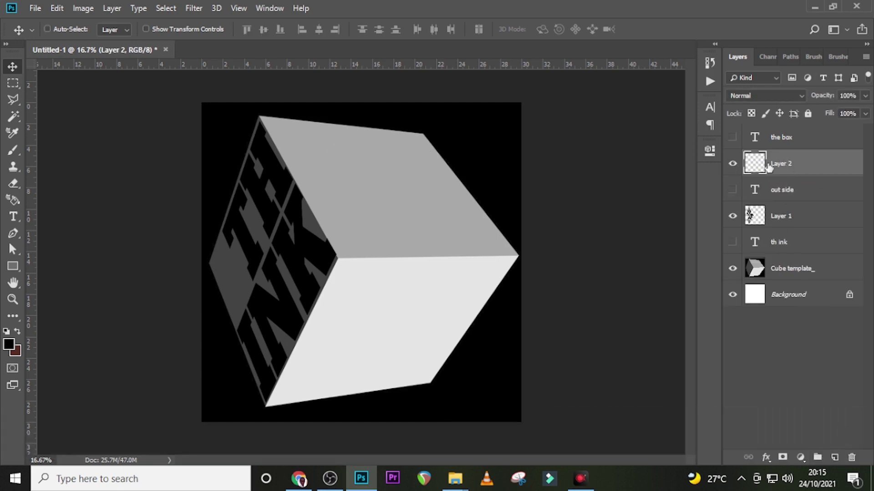
left_click(192, 9)
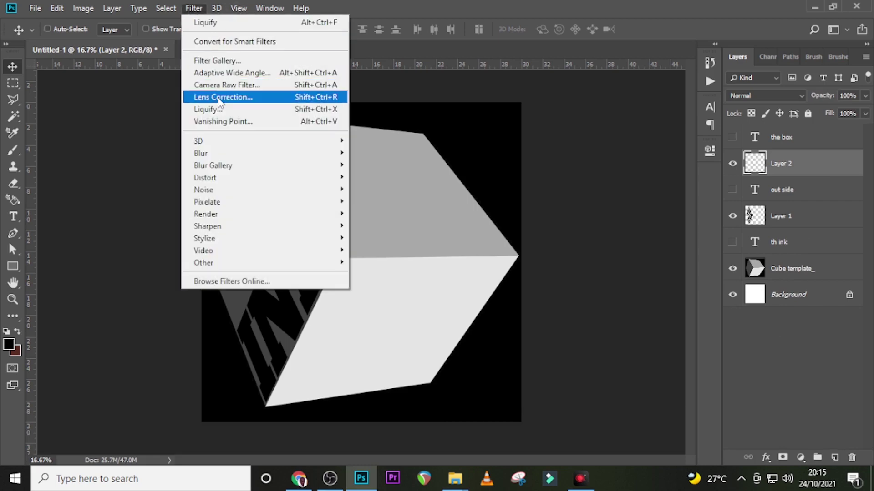
Step: Paste the OUTSIDE lettering in Vanishing Point and stretch it over the cube's entire top face
left_click(222, 119)
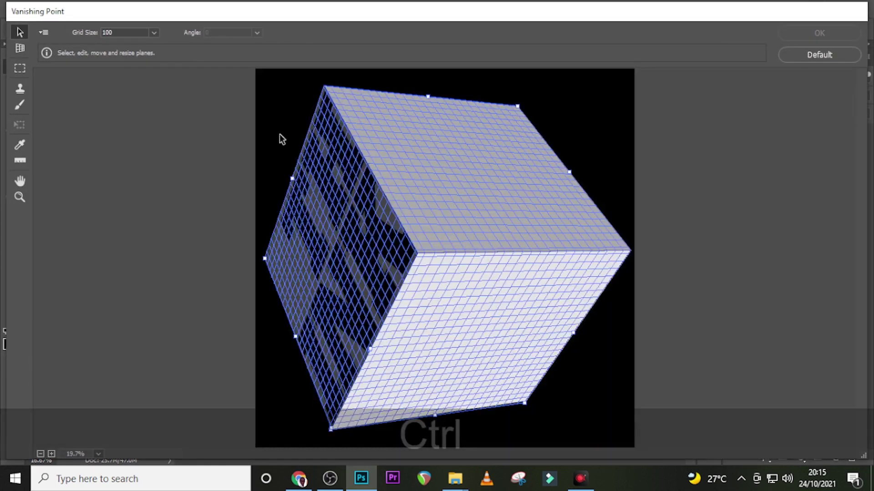
key("ctrl+v")
left_click_drag(373, 130, 514, 171)
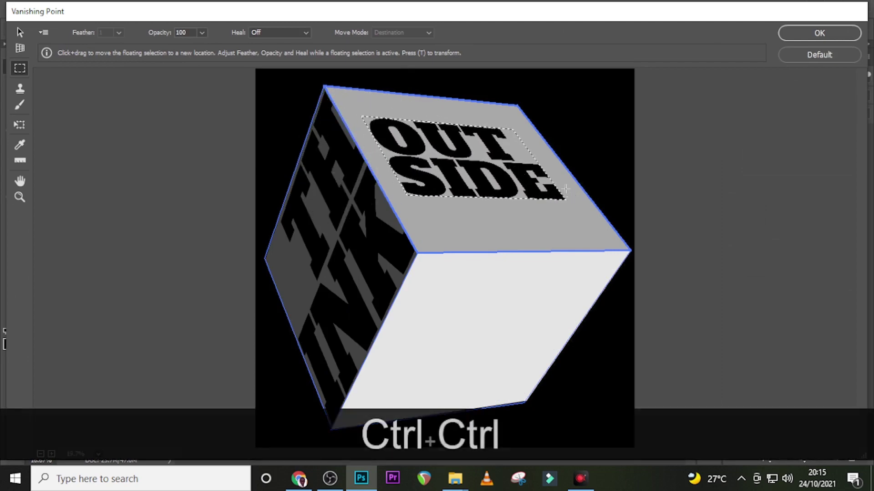
key("ctrl+t")
left_click_drag(451, 131, 433, 102)
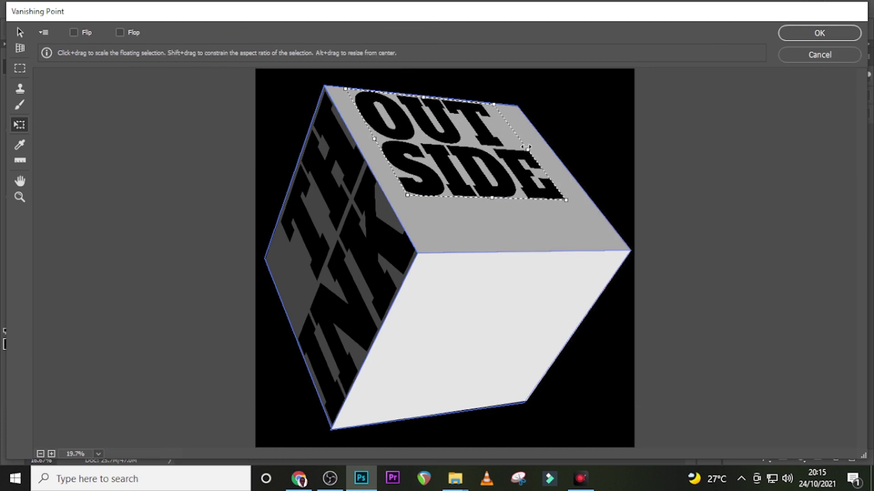
left_click_drag(522, 150, 551, 151)
left_click_drag(375, 140, 355, 137)
left_click_drag(491, 198, 536, 253)
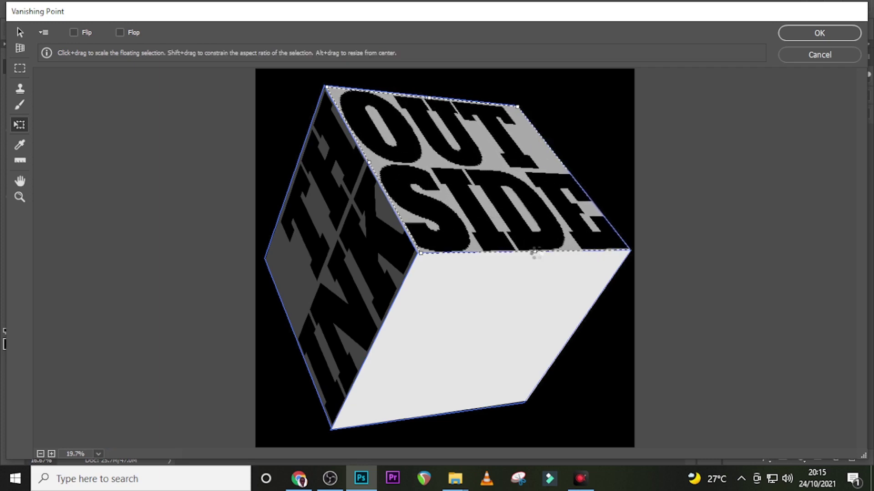
left_click_drag(370, 162, 367, 162)
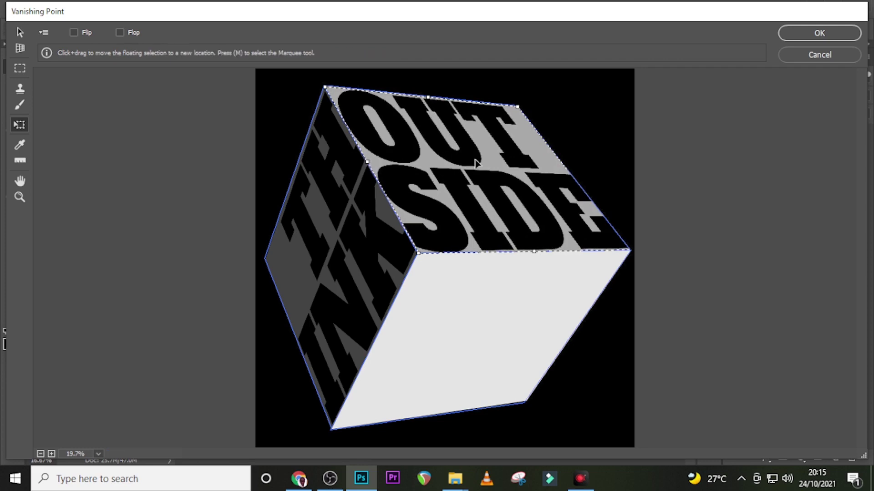
left_click(801, 37)
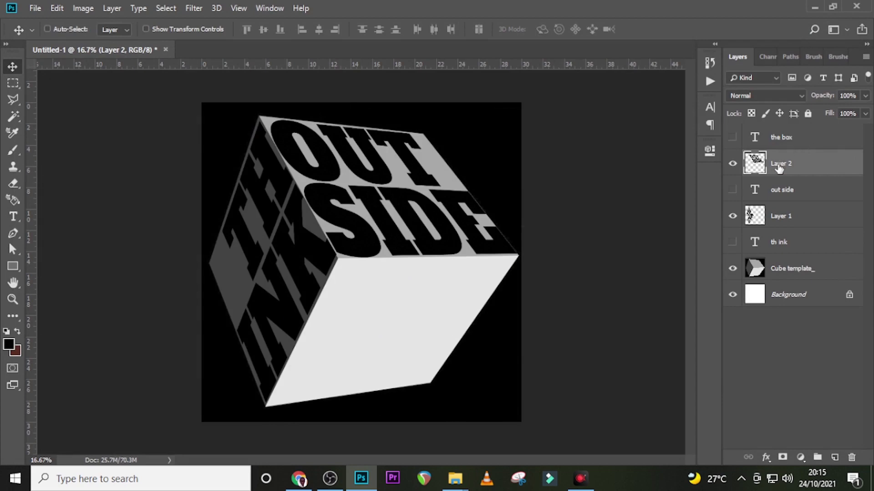
Step: Load the 'the box' text layer as a selection and copy it, then hide the layer and deselect
left_click(732, 165)
left_click(732, 164)
left_click(759, 147)
left_click(733, 138)
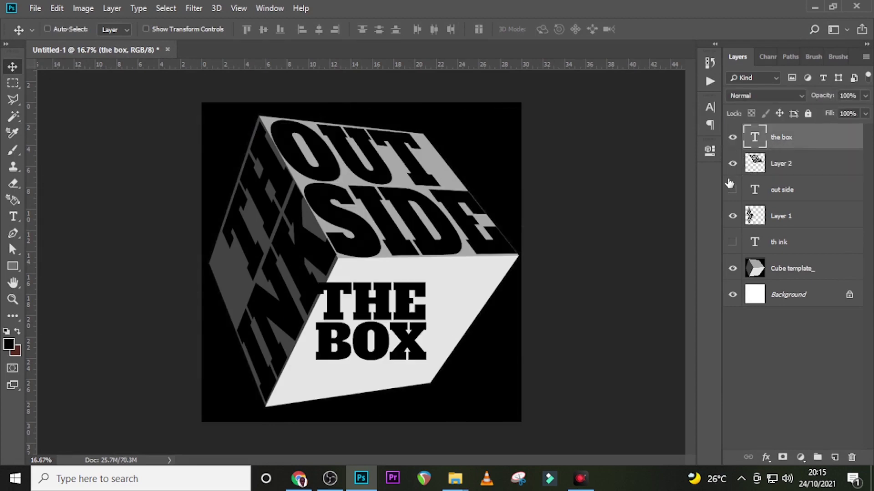
left_click(755, 146, "ctrl")
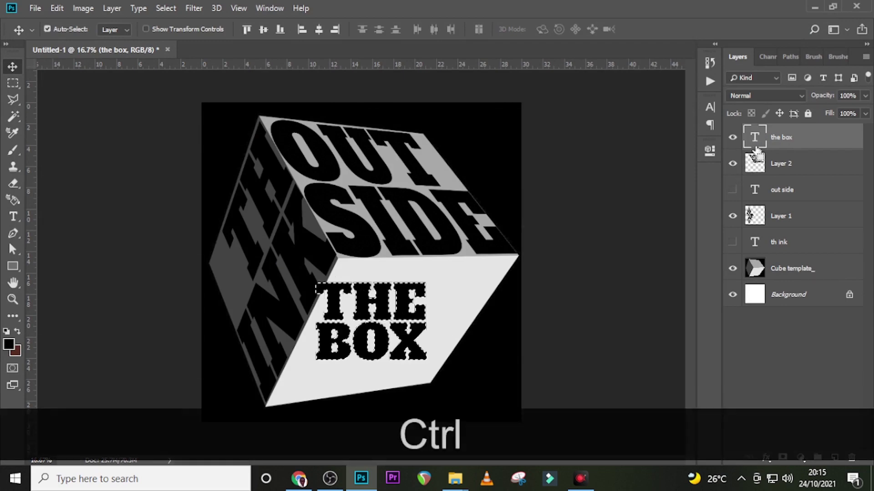
key("ctrl+c")
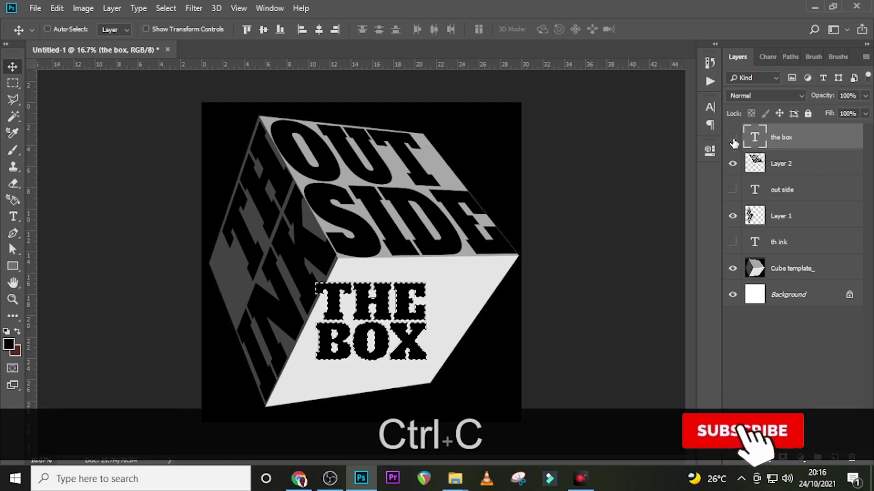
left_click(732, 137)
key("ctrl+d")
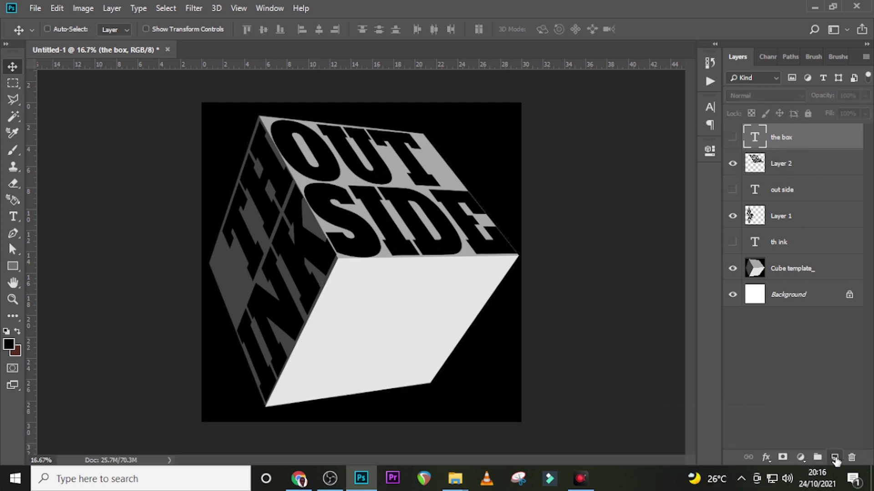
Step: Add a new Layer 3 and paste THE BOX onto the cube's lower right face in Vanishing Point
left_click(834, 457)
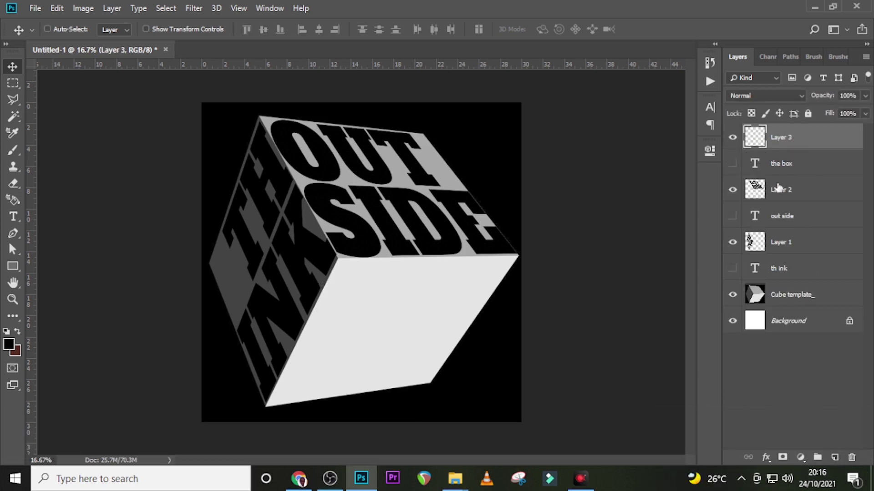
left_click(209, 6)
mouse_move(196, 9)
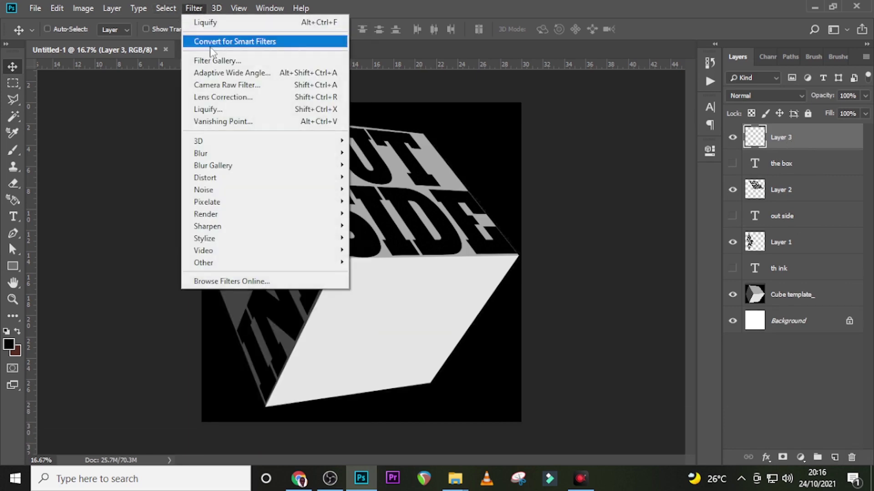
left_click(223, 121)
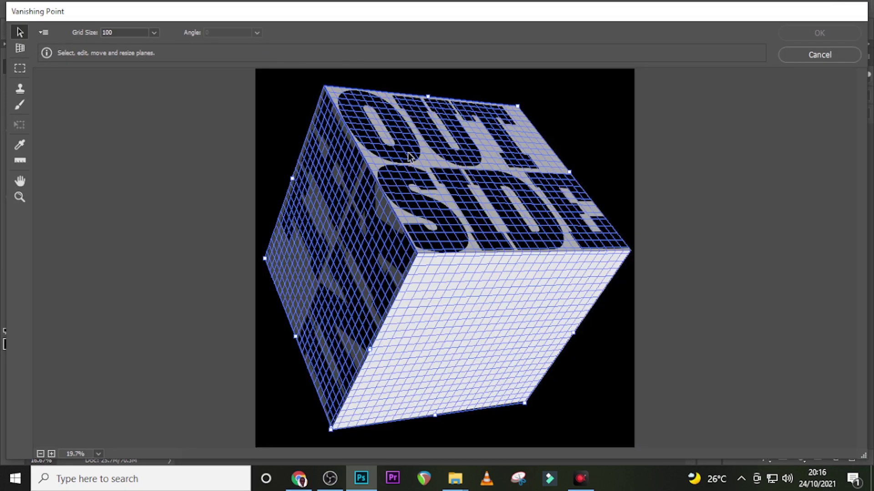
key("ctrl+v")
left_click_drag(355, 126, 467, 304)
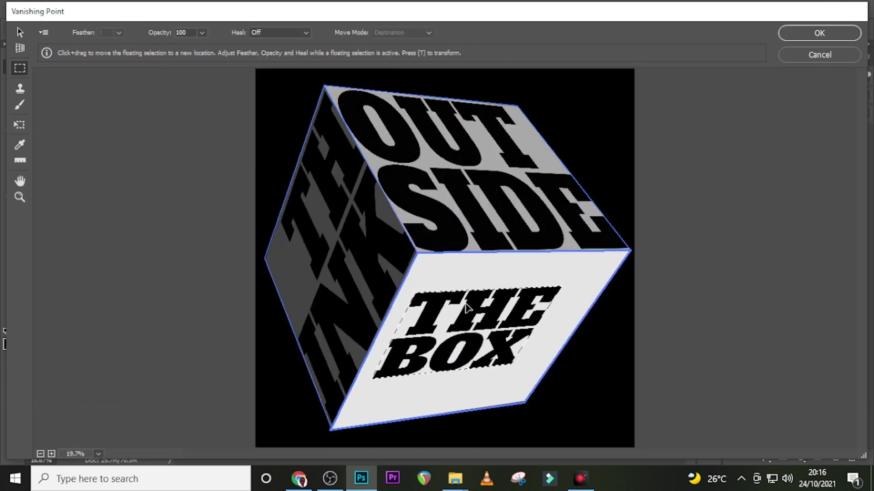
Step: Transform THE BOX lettering to fill the face out to its side and bottom edges, then apply it
key("ctrl+t")
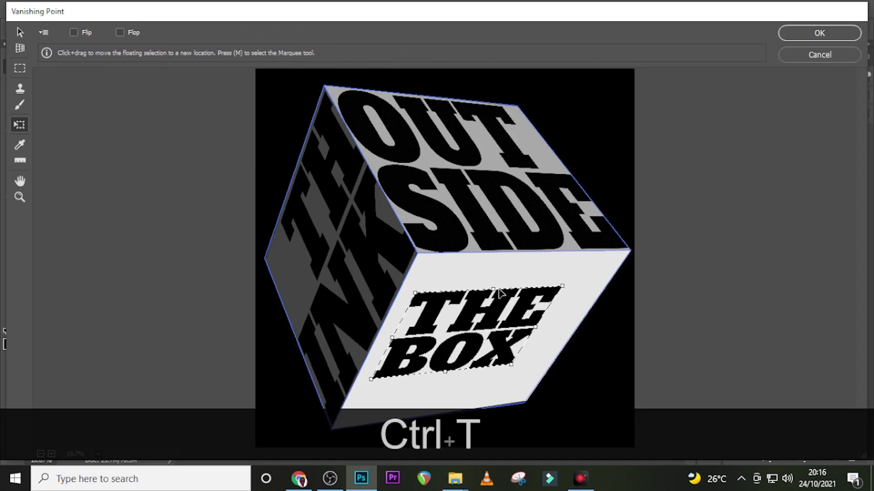
left_click_drag(490, 292, 499, 254)
left_click_drag(400, 322, 386, 322)
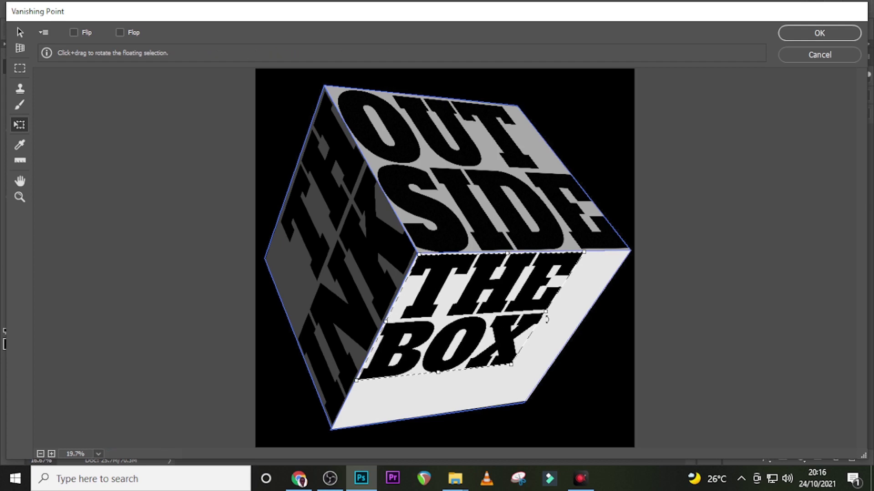
left_click_drag(545, 312, 589, 309)
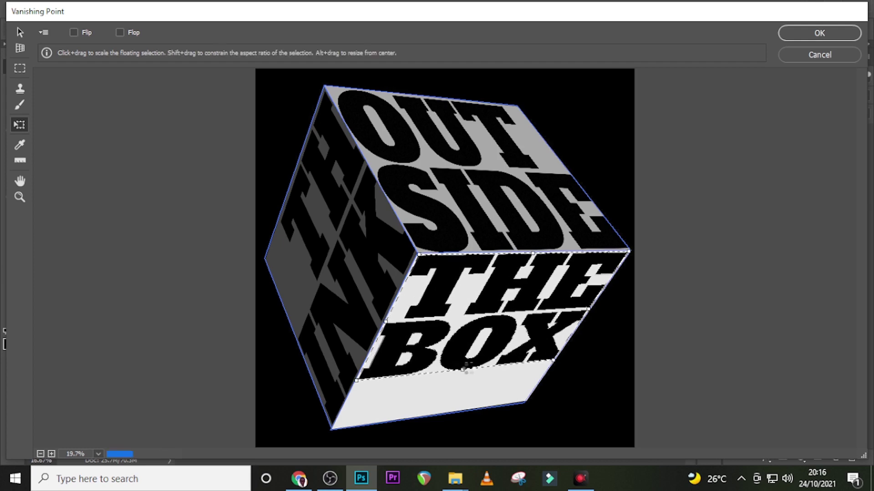
left_click_drag(462, 370, 440, 411)
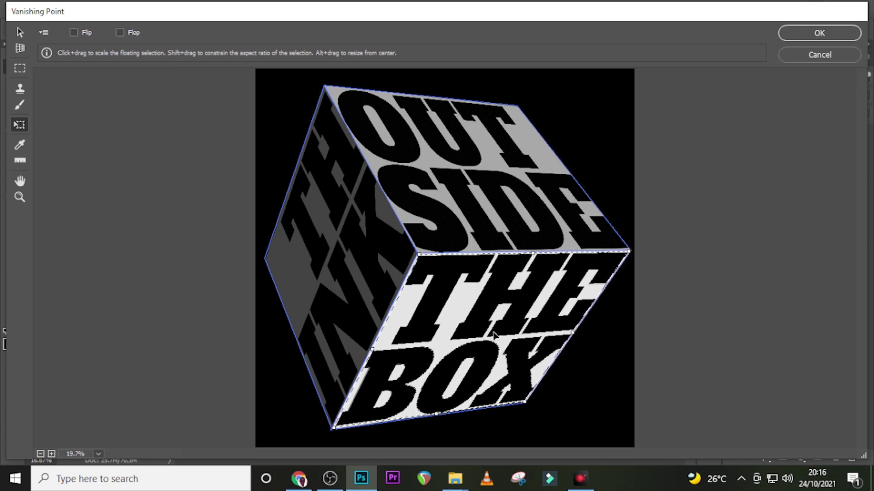
left_click(802, 38)
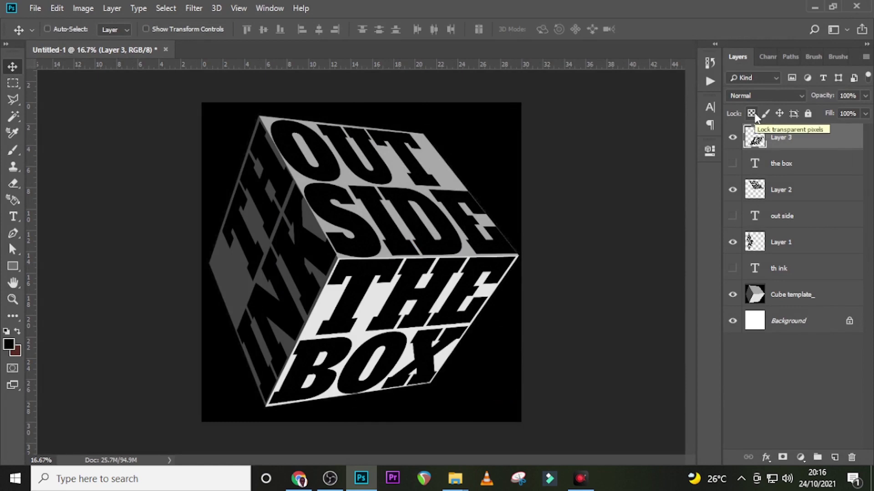
Step: Move the 'the box', 'out side' and 'th ink' text layers below Cube template_ and group them as Group 1
left_click(789, 173)
left_click(779, 220, "ctrl")
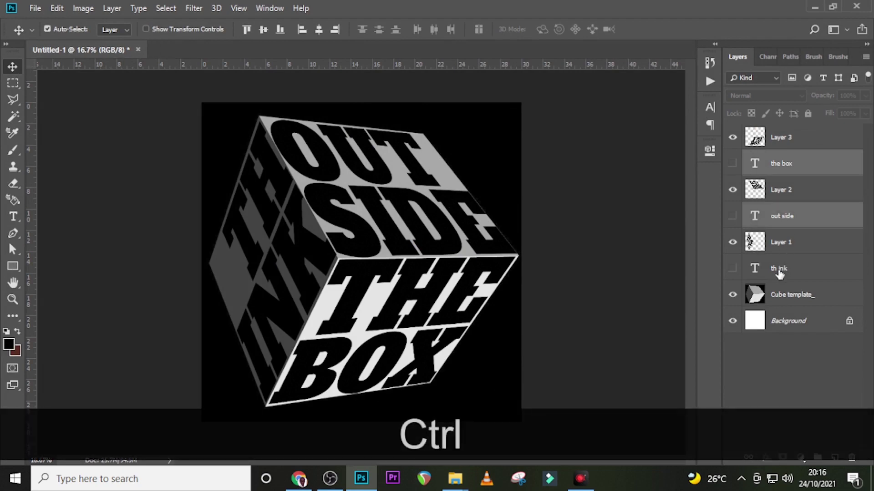
left_click(782, 273, "ctrl")
left_click_drag(790, 282, 791, 311)
key("ctrl+g")
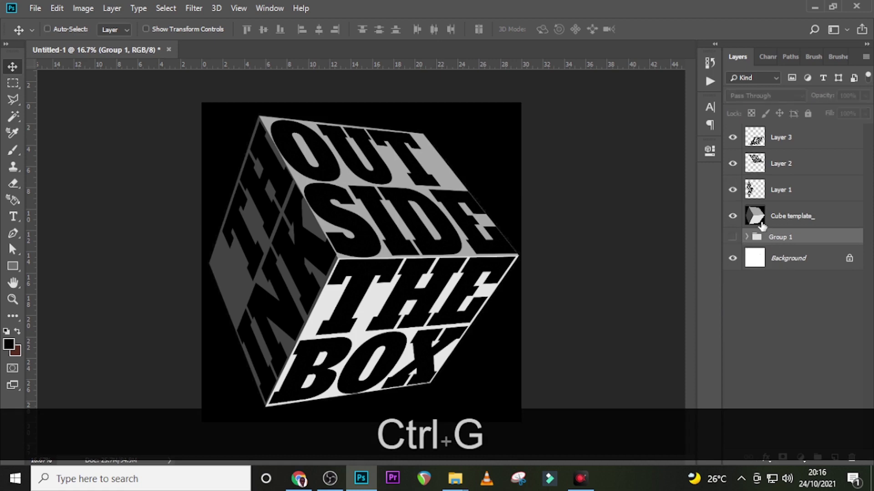
Step: Select Layers 1 through 3 and group them into Group 2
left_click(783, 193)
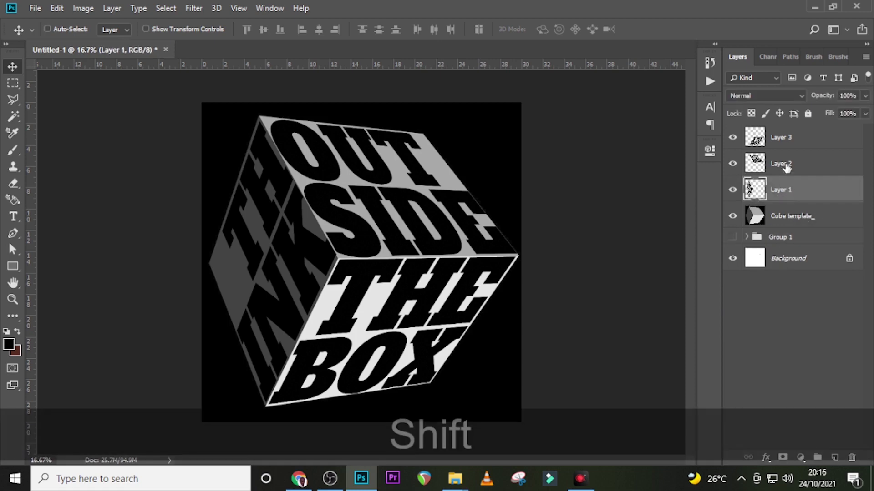
left_click(782, 166, "shift")
left_click(792, 147, "shift")
key("ctrl+shift+g")
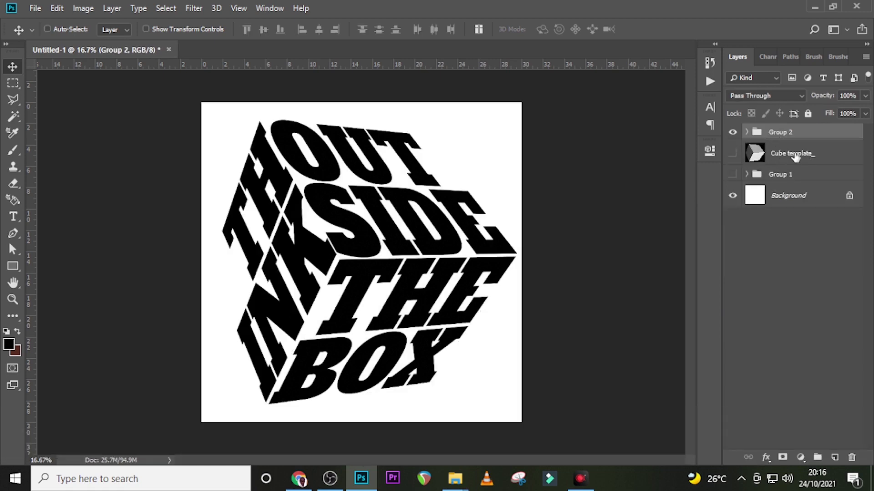
Step: Add a black Solid Color fill layer above Cube template_
left_click(787, 157)
left_click(800, 457)
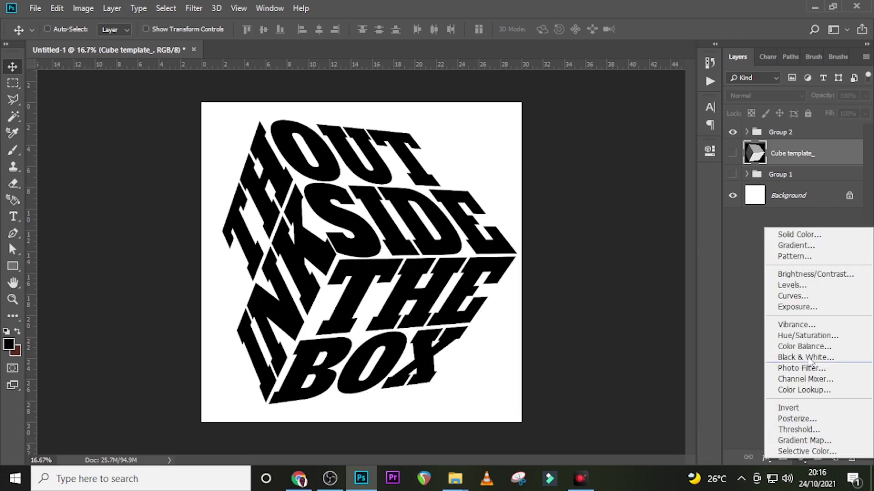
left_click(794, 235)
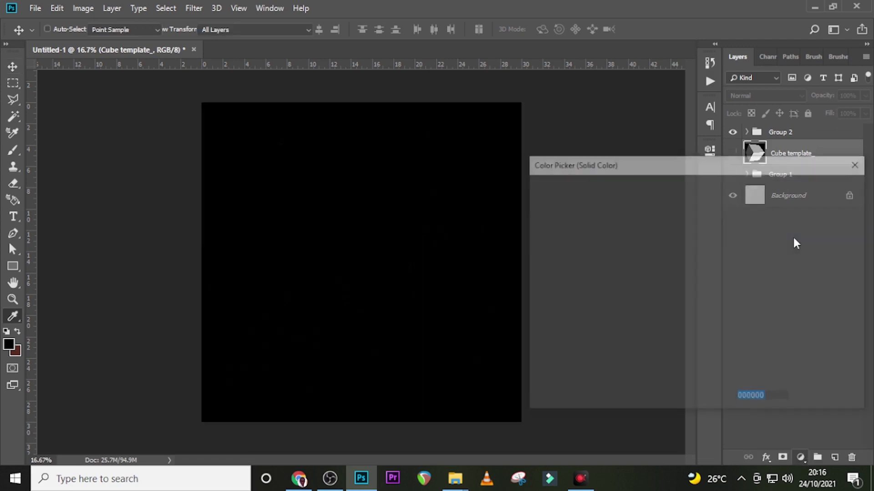
left_click_drag(560, 305, 525, 368)
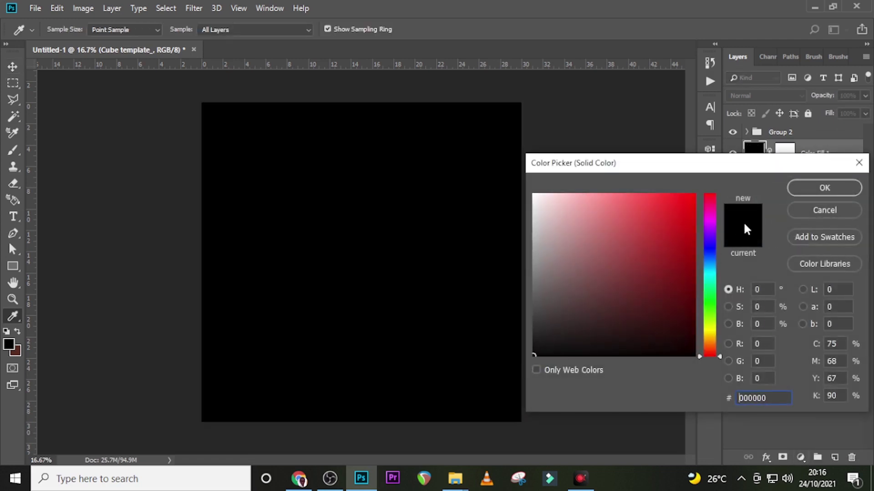
left_click(824, 187)
Step: Rename Group 2 to 'box' and select its lettering layers
left_click(810, 135)
key("ctrl+z")
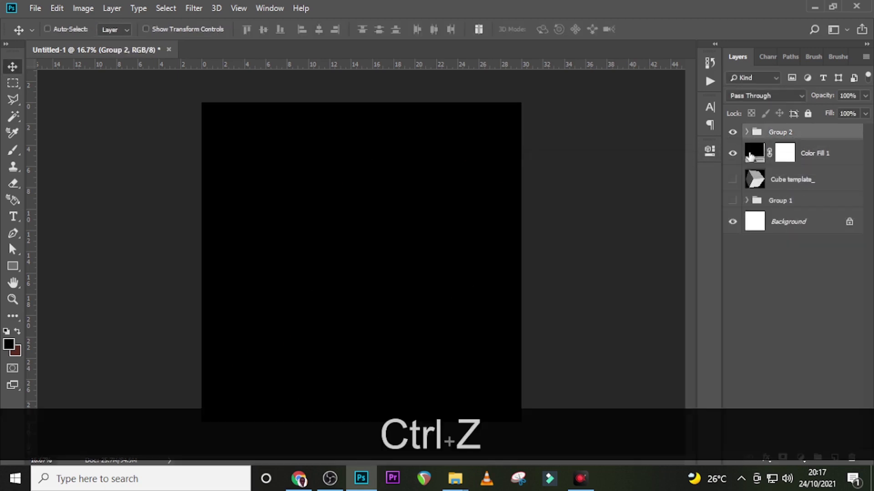
left_click(746, 132)
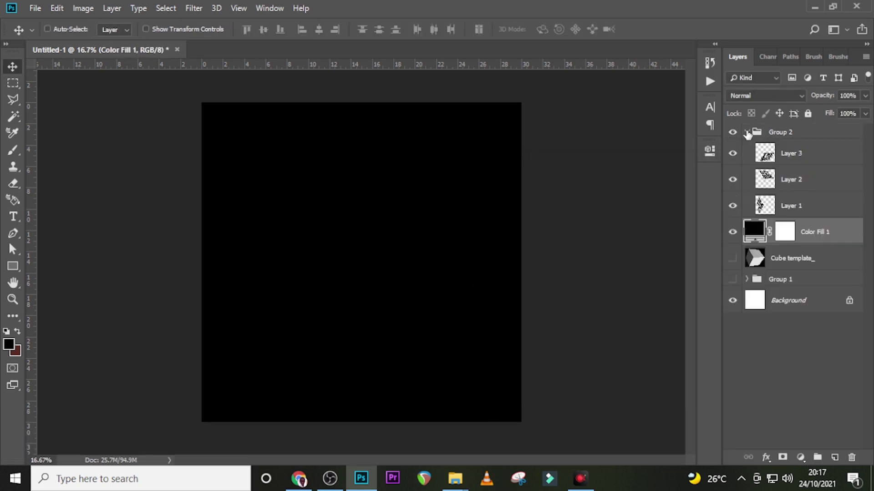
double_click(789, 133)
type("box")
key("Return")
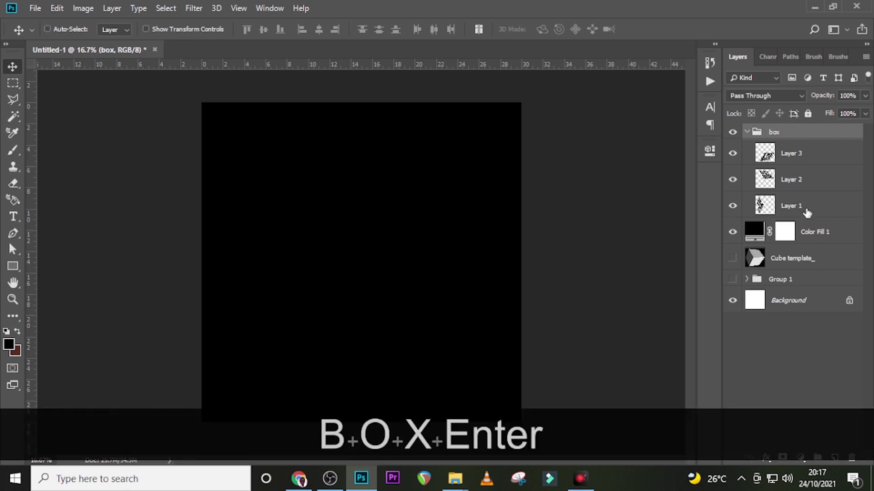
left_click(806, 212)
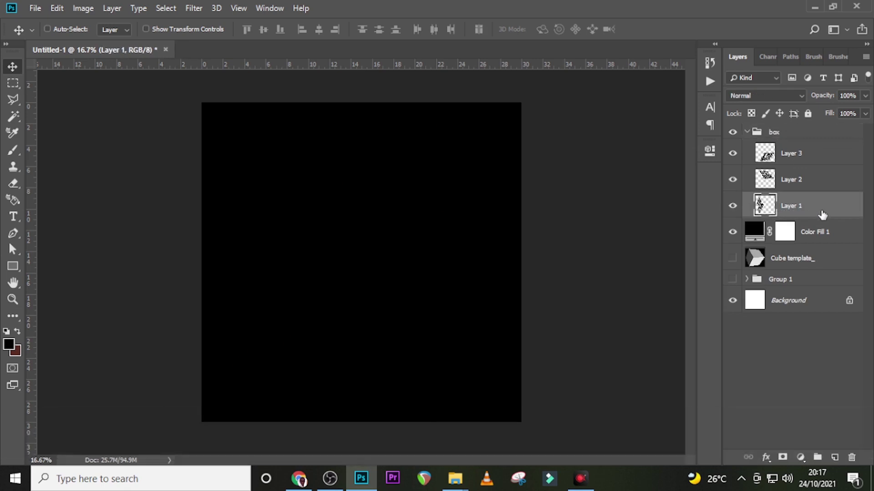
left_click(798, 163)
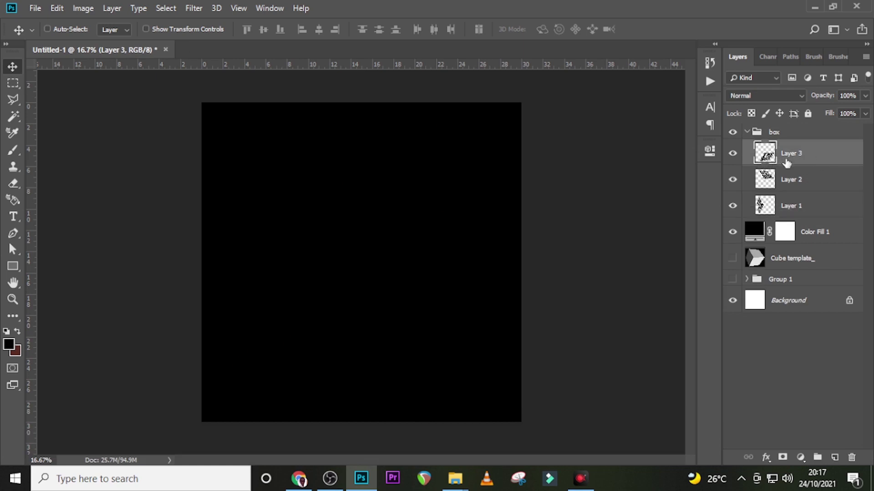
Step: Add a cyan 00ffea Color Overlay style to Layer 3 so THE BOX turns cyan
double_click(839, 159)
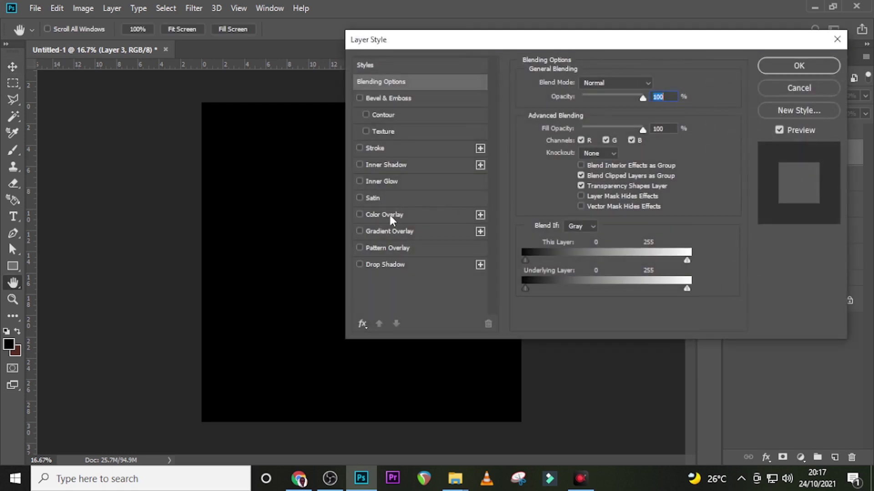
left_click(387, 215)
left_click(651, 89)
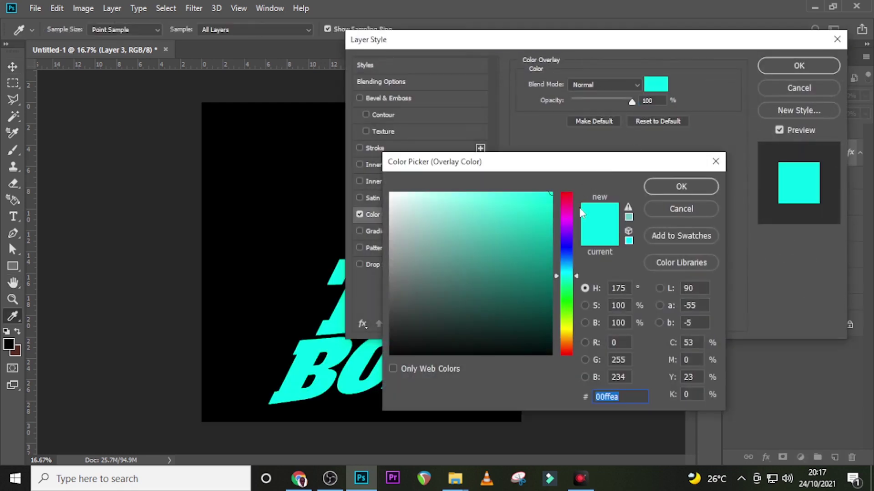
left_click_drag(543, 219, 559, 182)
left_click(672, 182)
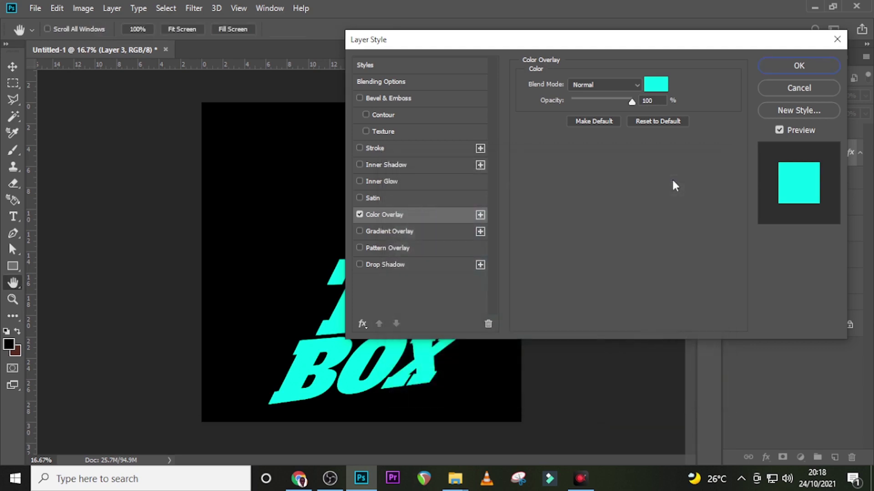
left_click(654, 88)
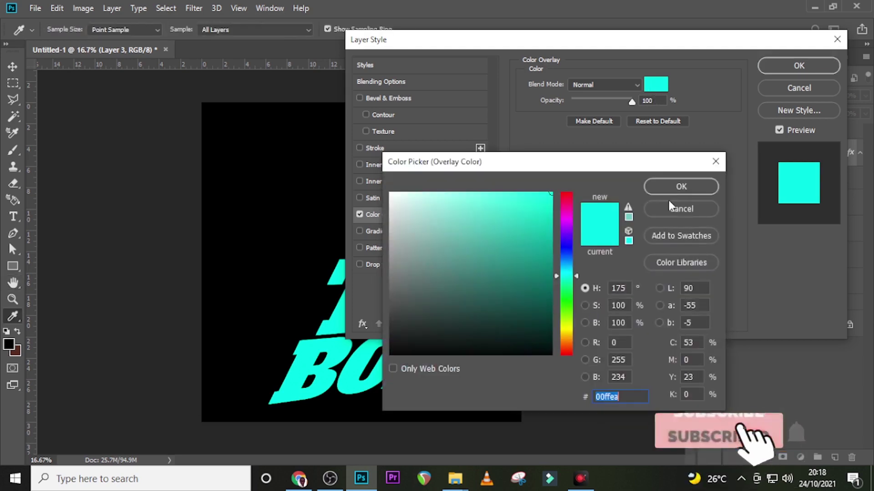
left_click(610, 323)
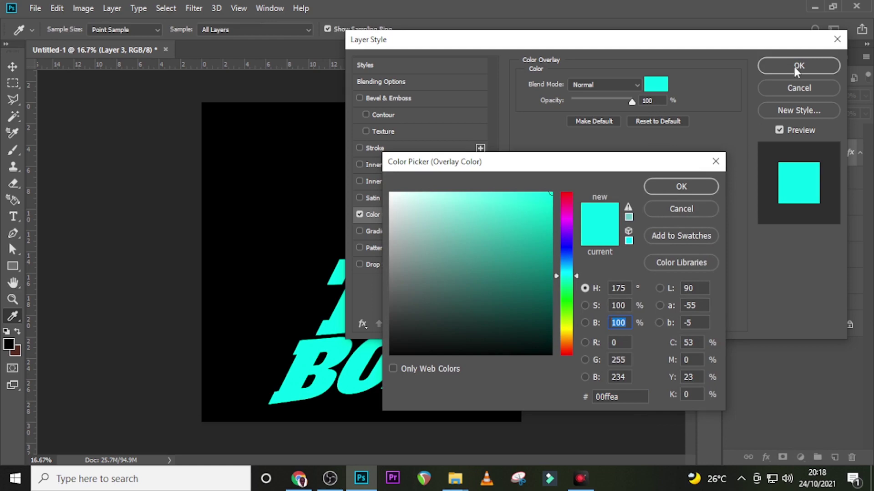
left_click(656, 187)
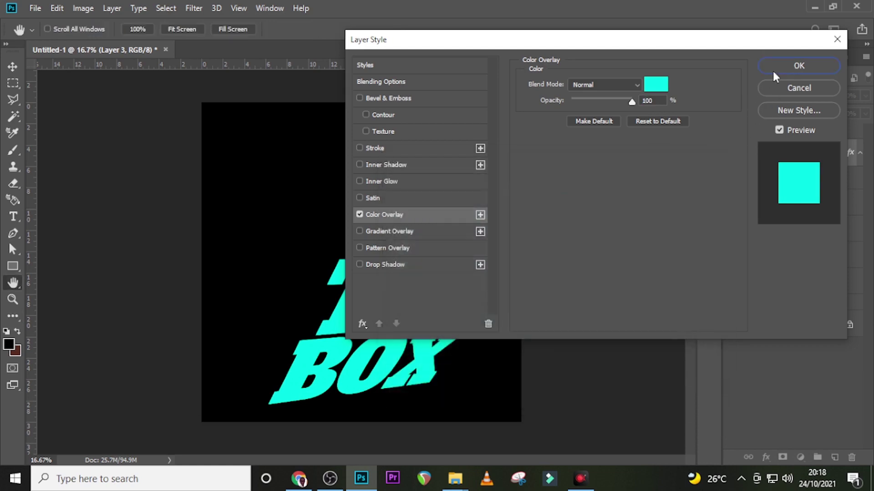
left_click(773, 67)
left_click(859, 153)
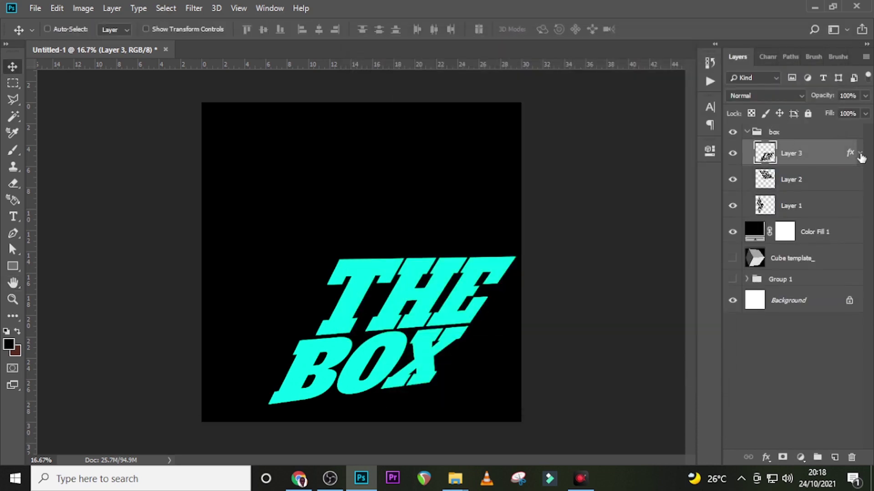
left_click(781, 190)
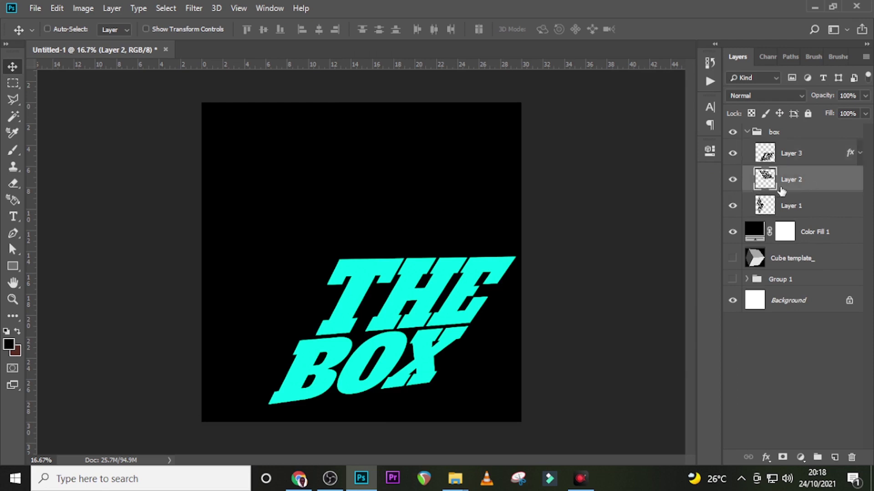
Step: Give Layer 2 a teal Color Overlay at brightness 75 (00bfaf) for OUT SIDE
double_click(852, 186)
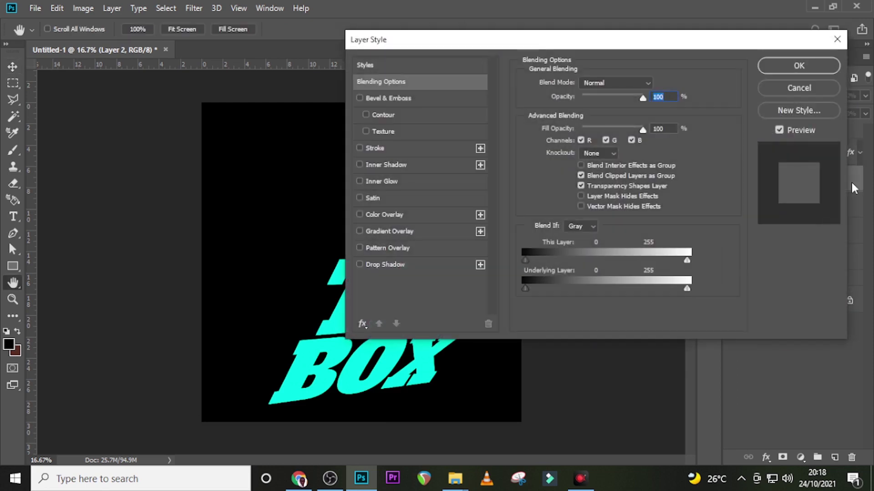
left_click(395, 214)
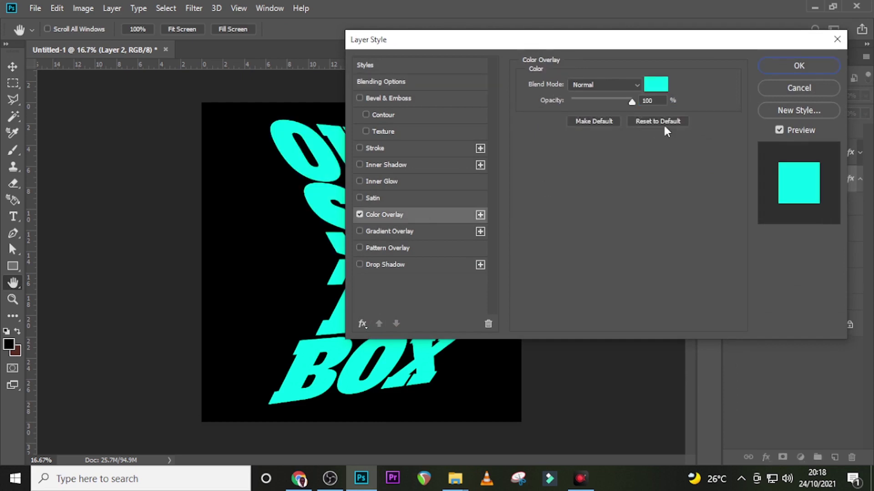
left_click(655, 85)
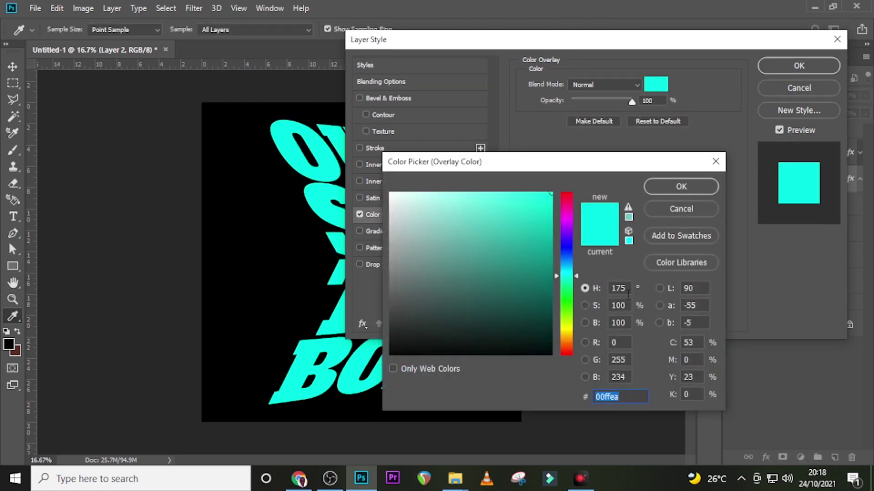
left_click(626, 323)
type("75")
left_click(680, 186)
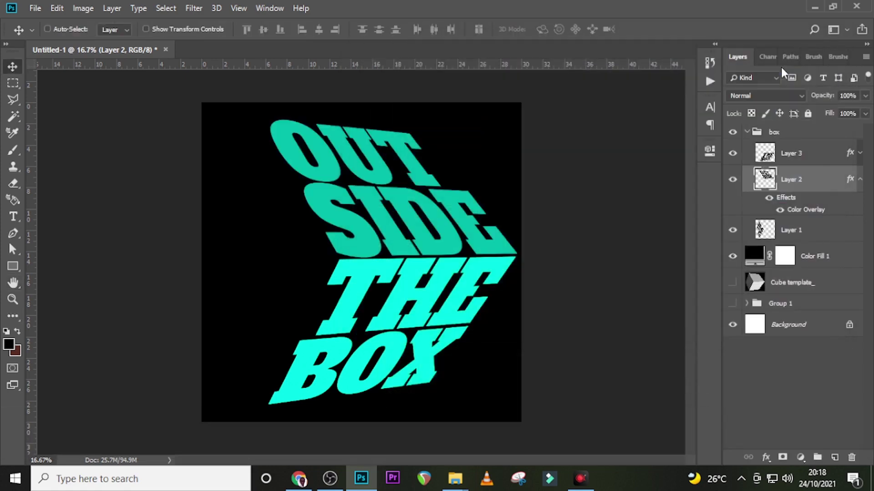
left_click(860, 181)
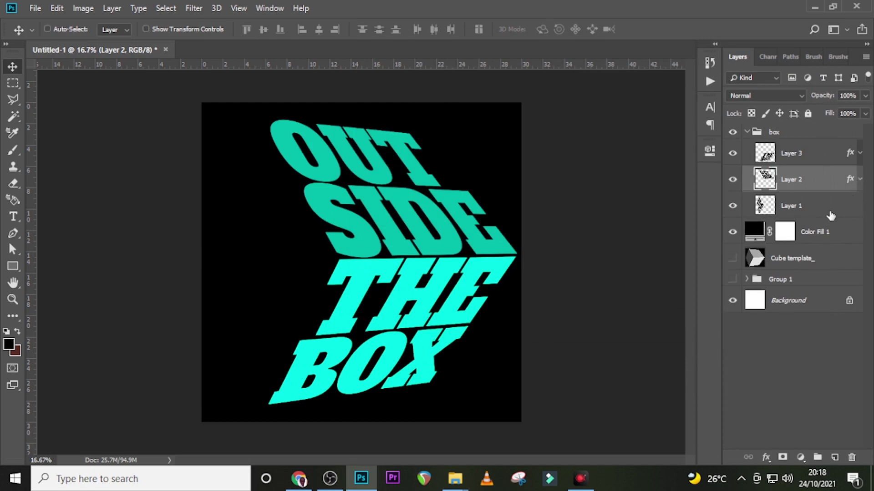
Step: Give Layer 1's THINK lettering a deeper teal Color Overlay at brightness 50
left_click(851, 211)
double_click(851, 212)
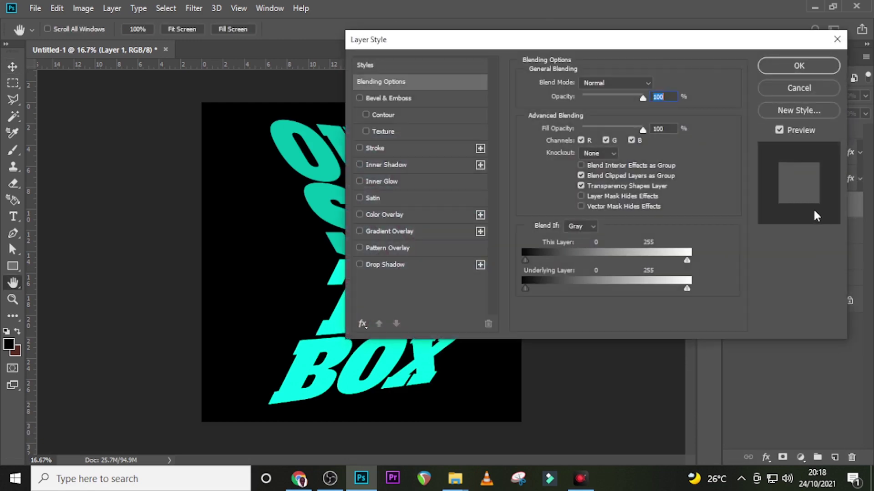
left_click(384, 215)
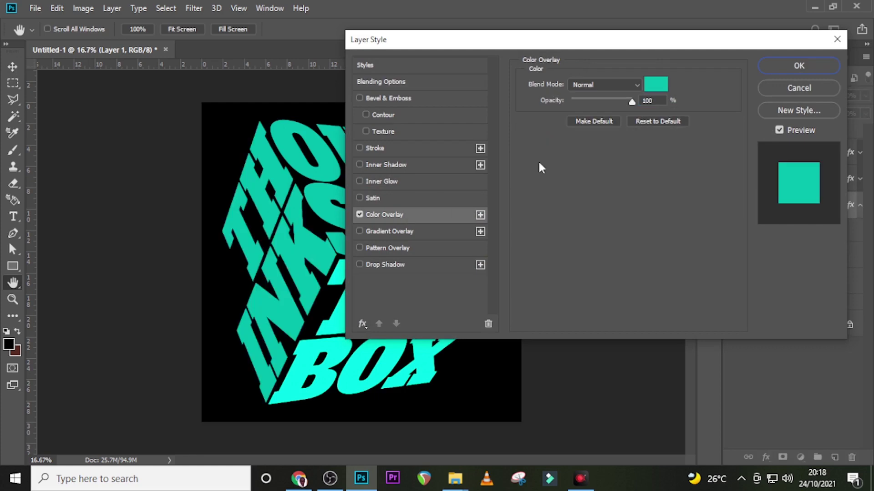
left_click(666, 82)
double_click(618, 323)
type("50")
left_click(681, 187)
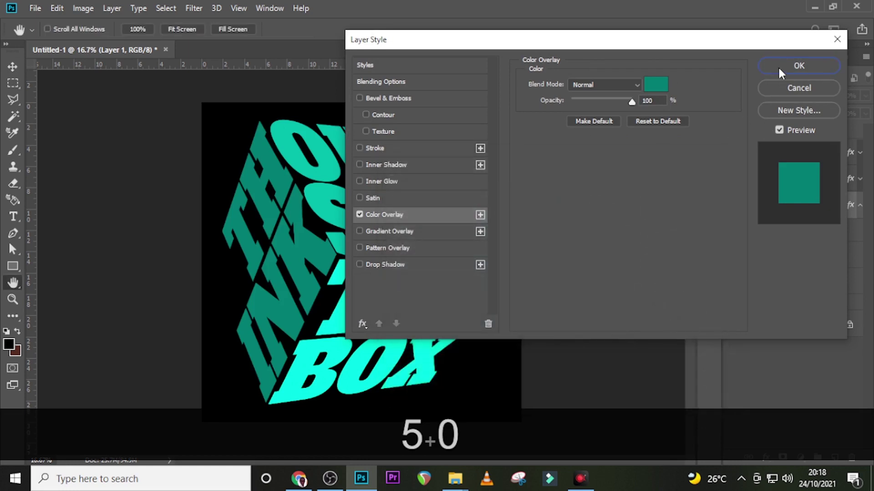